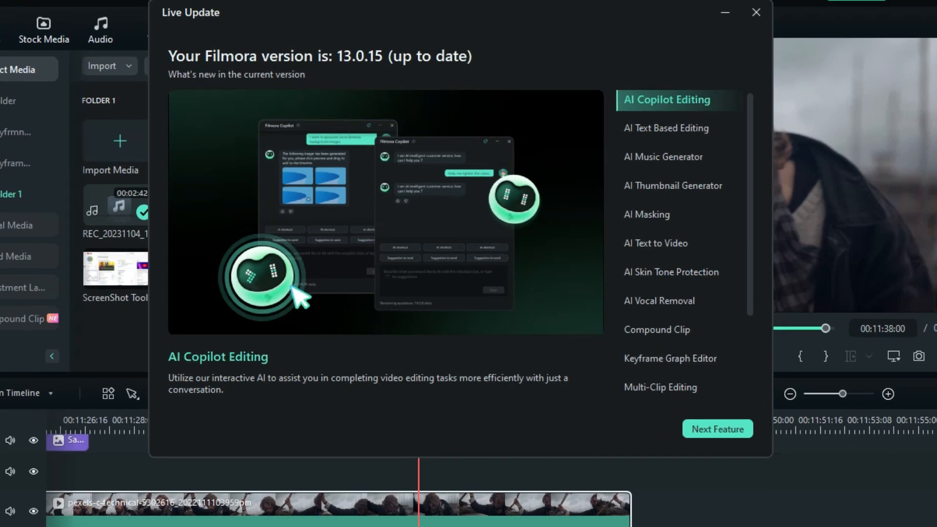
Step: Review the new-feature descriptions in the Live Update window, from AI Text Based Editing through Keyframe Graph Editor
{"action": "left_click", "coordinate": [657, 135]}
{"action": "left_click", "coordinate": [673, 151]}
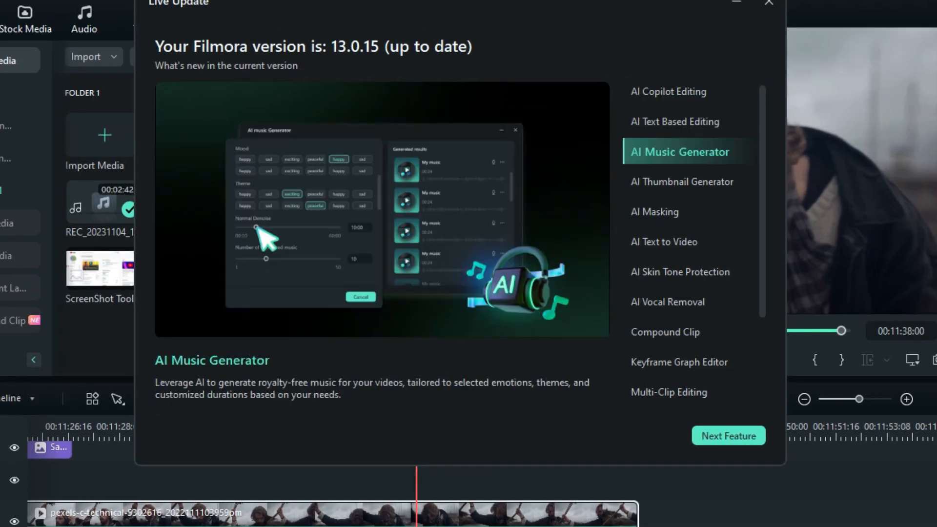
{"action": "left_click", "coordinate": [682, 182]}
{"action": "left_click", "coordinate": [655, 213]}
{"action": "left_click", "coordinate": [664, 242]}
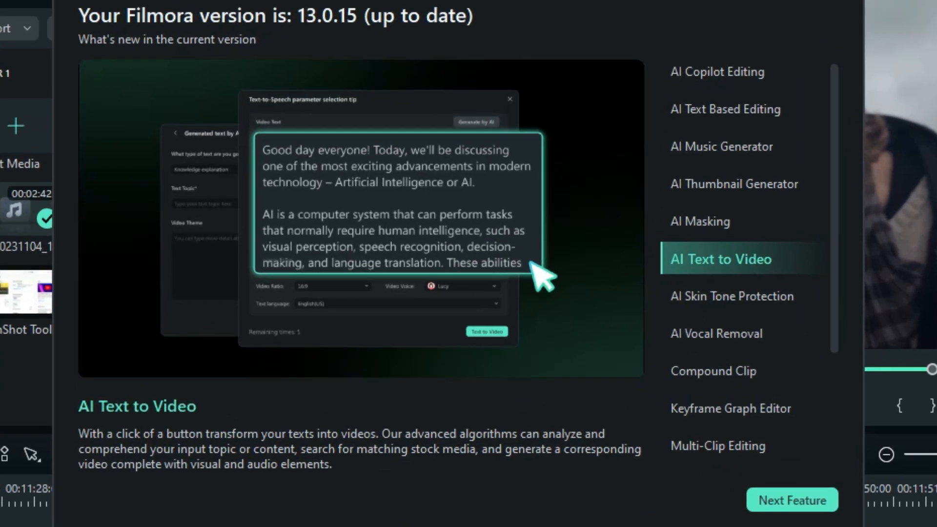
{"action": "left_click", "coordinate": [681, 272]}
{"action": "left_click", "coordinate": [667, 302]}
{"action": "left_click", "coordinate": [665, 332]}
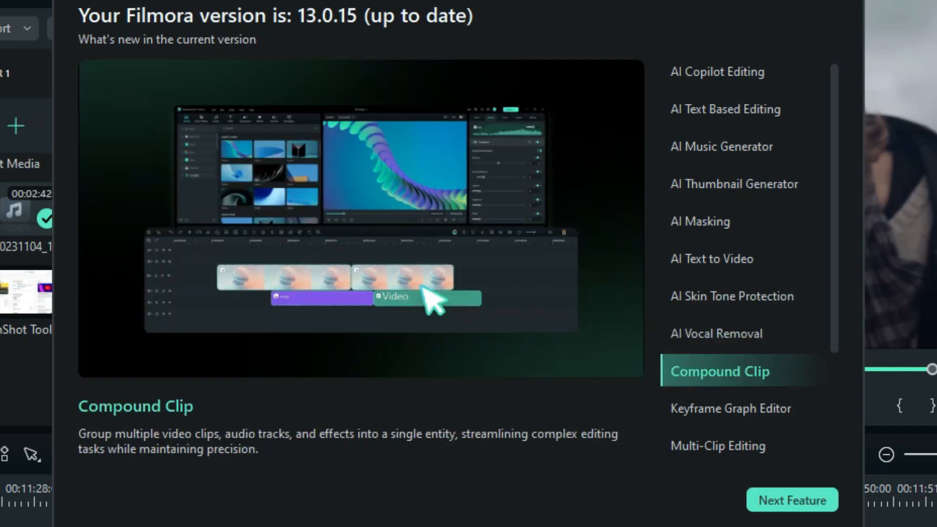
{"action": "left_click", "coordinate": [684, 409]}
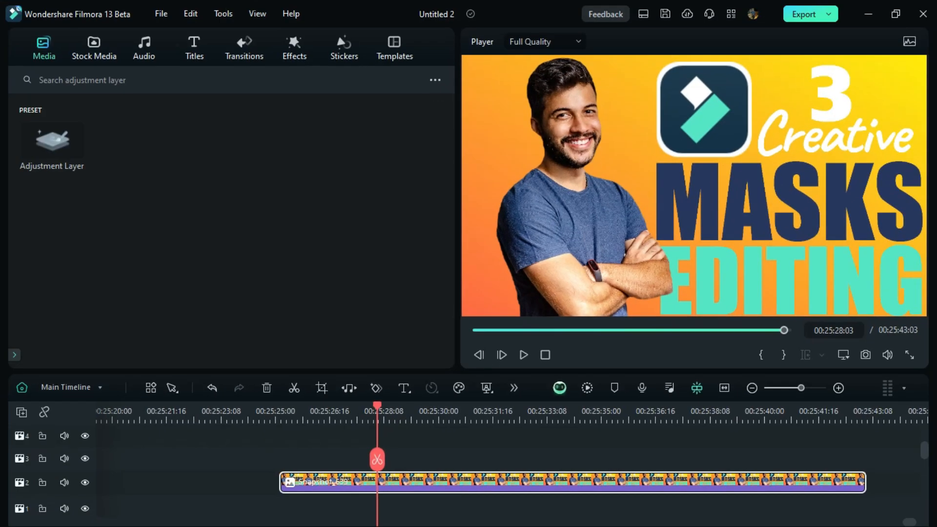
Step: Show the keyframe panel for the thumbnail image clip on track 2 and choose the Classic workspace layout
{"action": "left_click", "coordinate": [377, 490]}
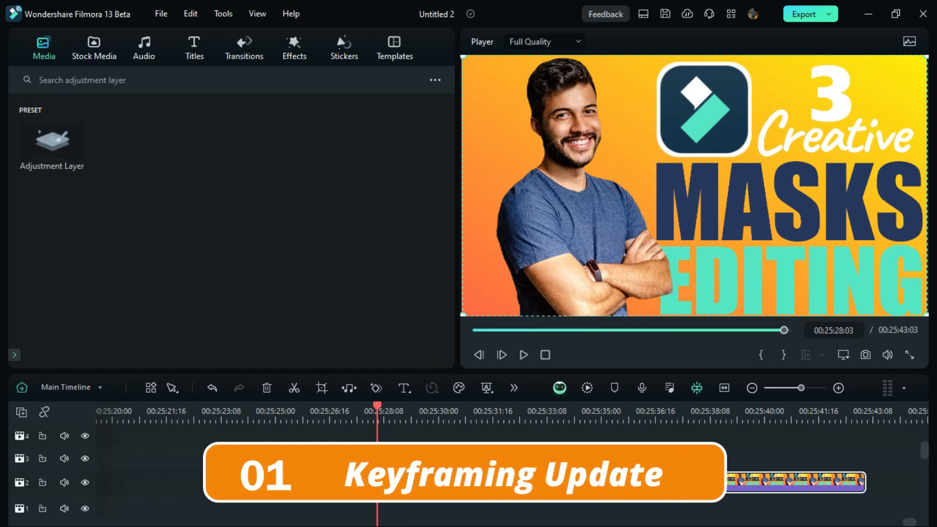
{"action": "double_click", "coordinate": [377, 482]}
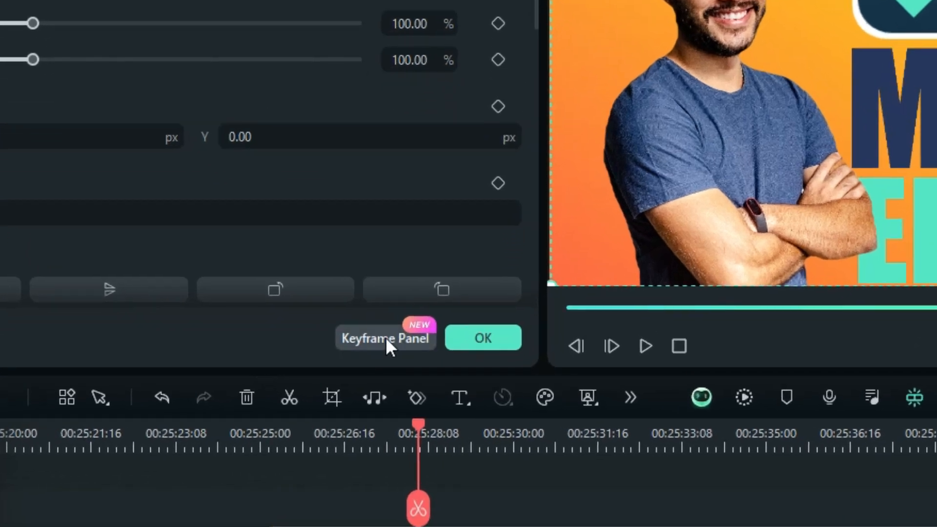
{"action": "left_click", "coordinate": [386, 337]}
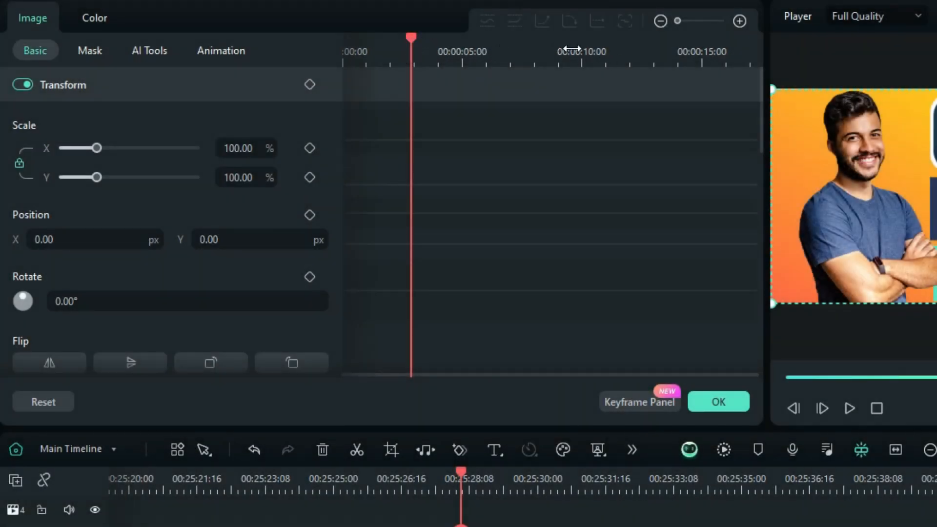
{"action": "left_click", "coordinate": [661, 22]}
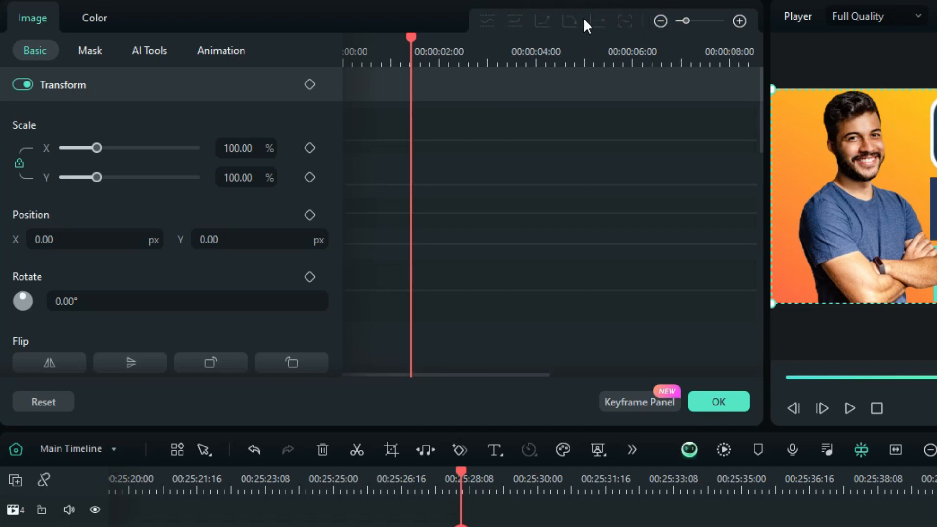
{"action": "scroll", "coordinate": [577, 323], "scroll_direction": "down", "scroll_amount": 1}
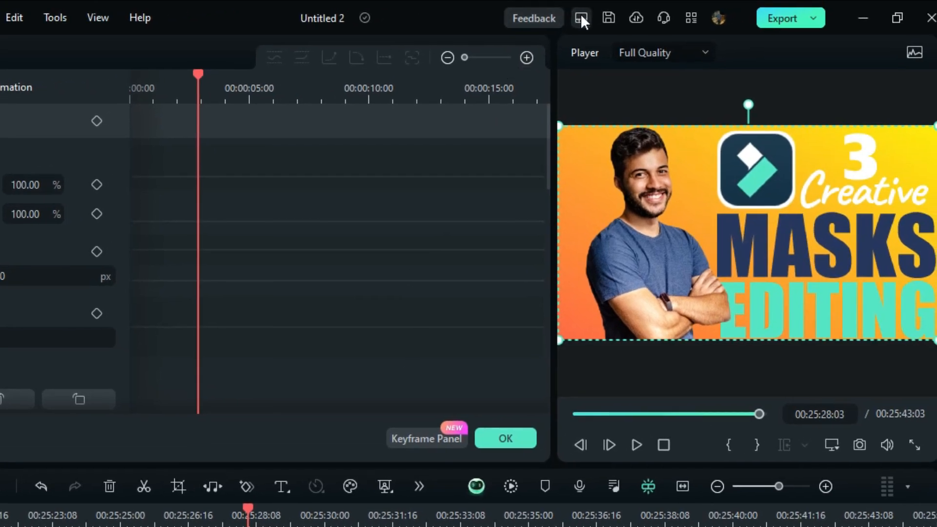
{"action": "left_click", "coordinate": [581, 17]}
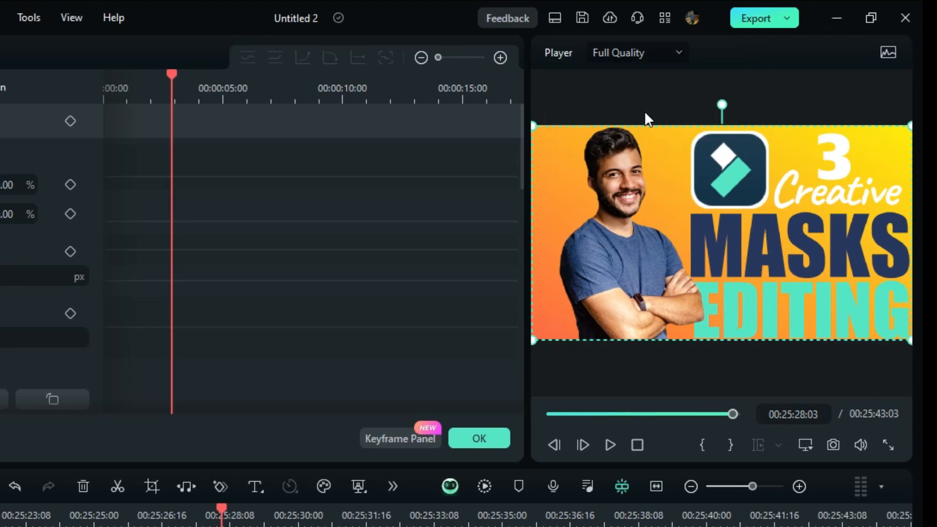
{"action": "left_click", "coordinate": [670, 111]}
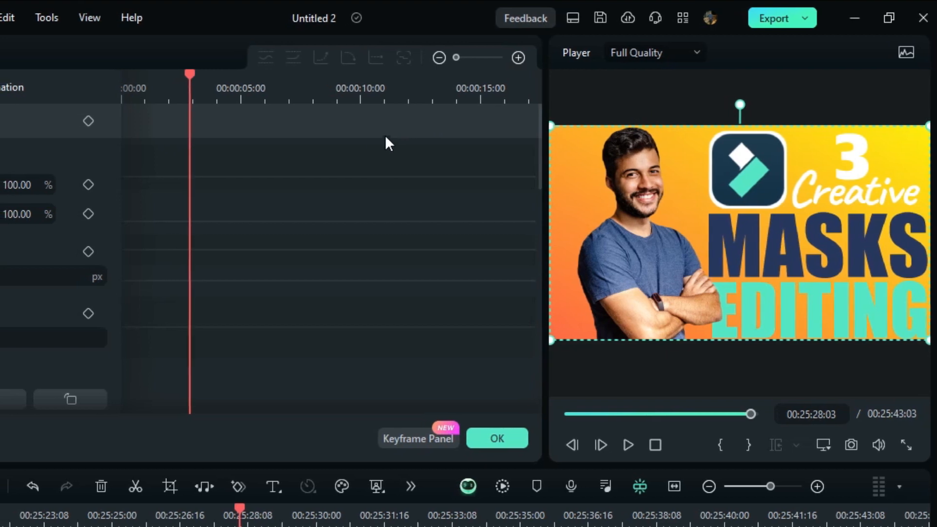
Step: Add Transform keyframes at about 3 s, and at about 8.5 s set scale to 163.16% and position to X -233, Y 106
{"action": "left_click", "coordinate": [81, 120]}
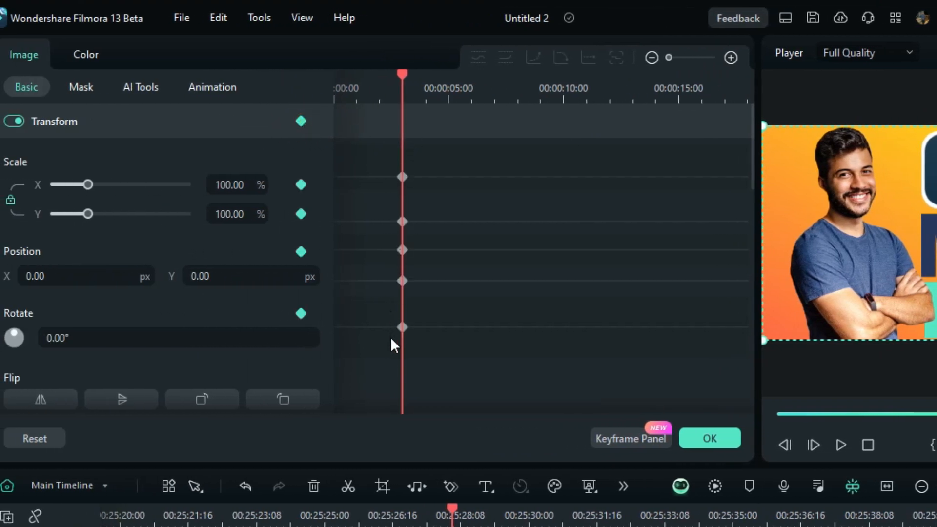
{"action": "left_click_drag", "start_coordinate": [404, 74], "coordinate": [559, 76]}
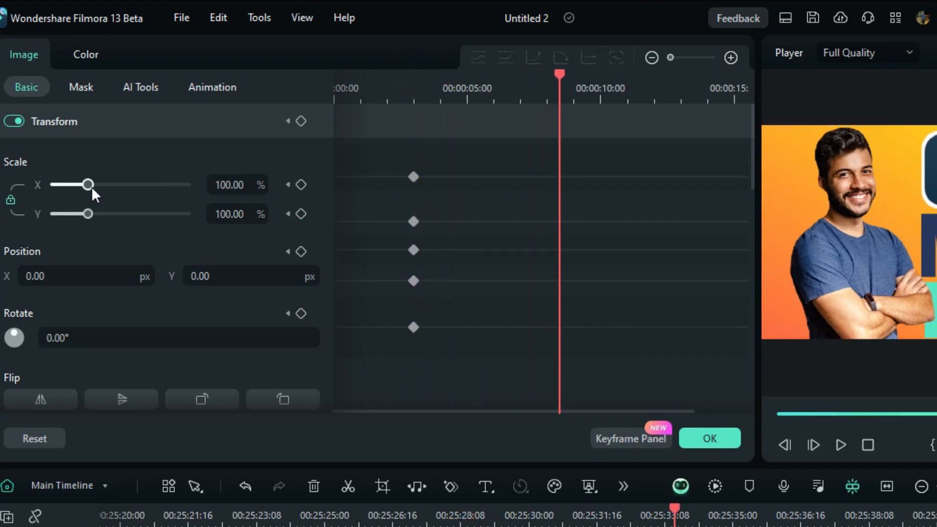
{"action": "left_click_drag", "start_coordinate": [90, 188], "coordinate": [110, 214]}
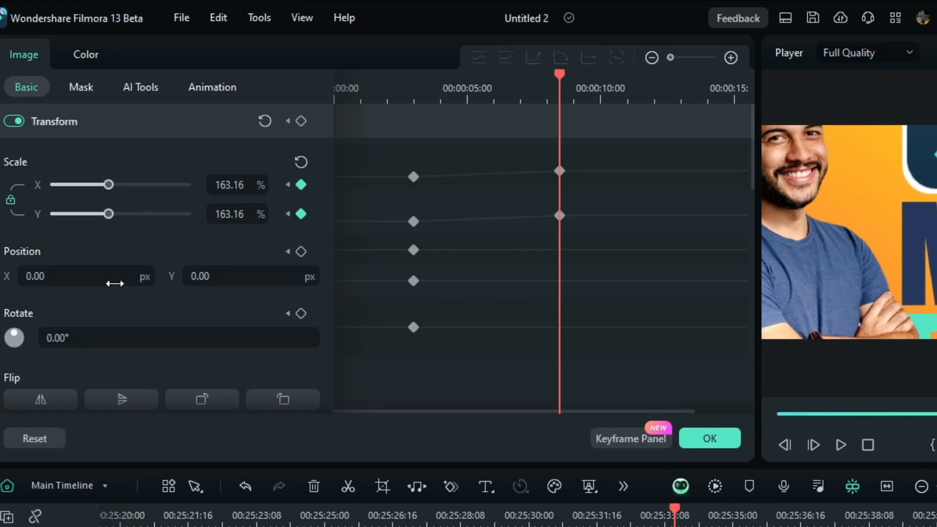
{"action": "left_click_drag", "start_coordinate": [115, 277], "coordinate": [29, 277]}
{"action": "left_click_drag", "start_coordinate": [228, 278], "coordinate": [271, 278]}
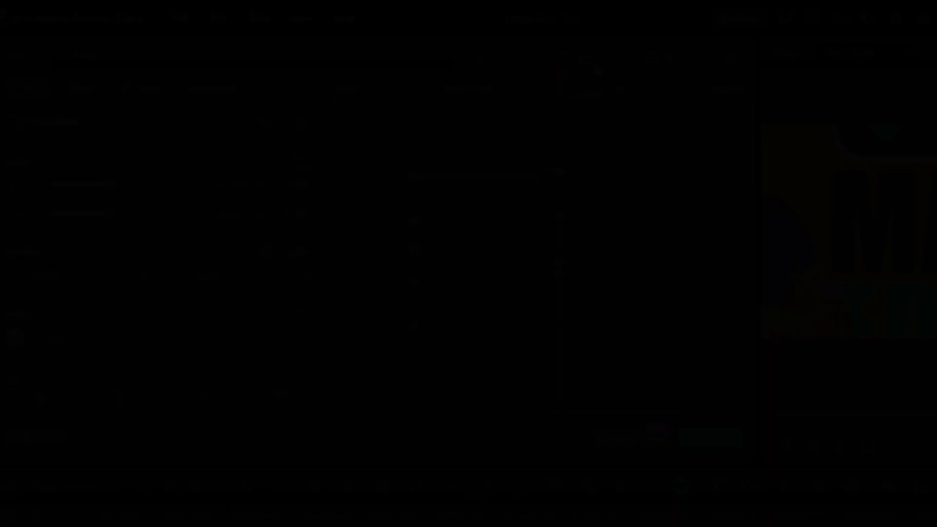
Step: Apply Ease in to all the keyframes at about 3 s
{"action": "left_click_drag", "start_coordinate": [483, 157], "coordinate": [383, 337]}
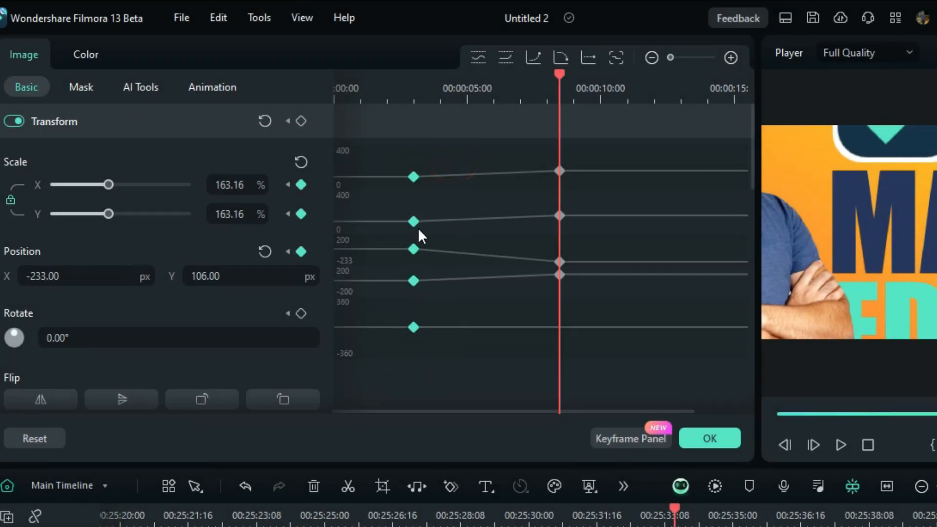
{"action": "right_click", "coordinate": [413, 177]}
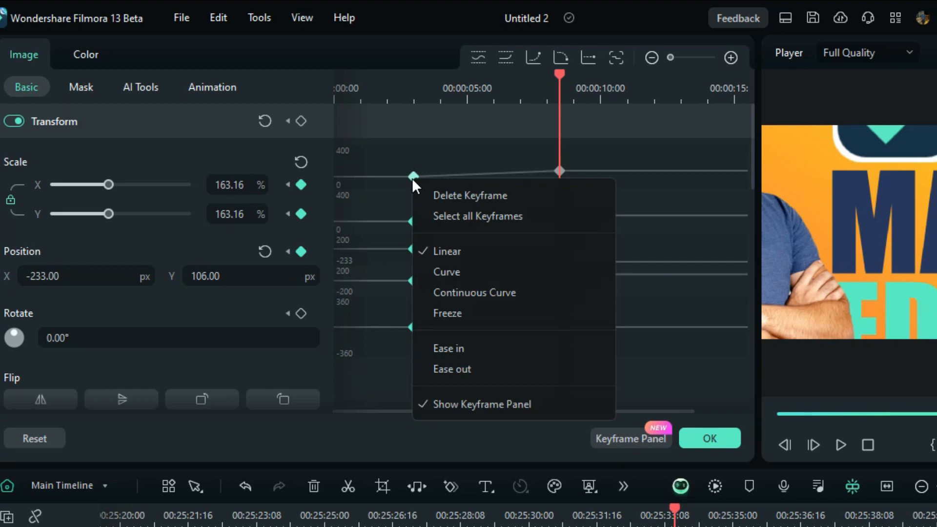
{"action": "left_click", "coordinate": [440, 347]}
Step: Apply Continuous Curve to the scale and position keyframes at about 8.5 s
{"action": "mouse_move", "coordinate": [592, 162]}
{"action": "left_mouse_down"}
{"action": "mouse_move", "coordinate": [555, 224]}
{"action": "mouse_move", "coordinate": [541, 316]}
{"action": "left_mouse_up"}
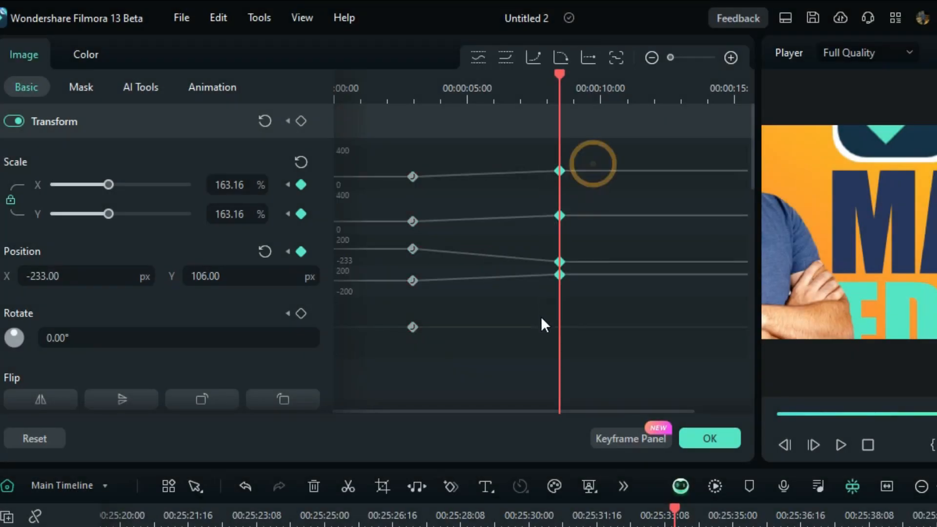
{"action": "right_click", "coordinate": [562, 174]}
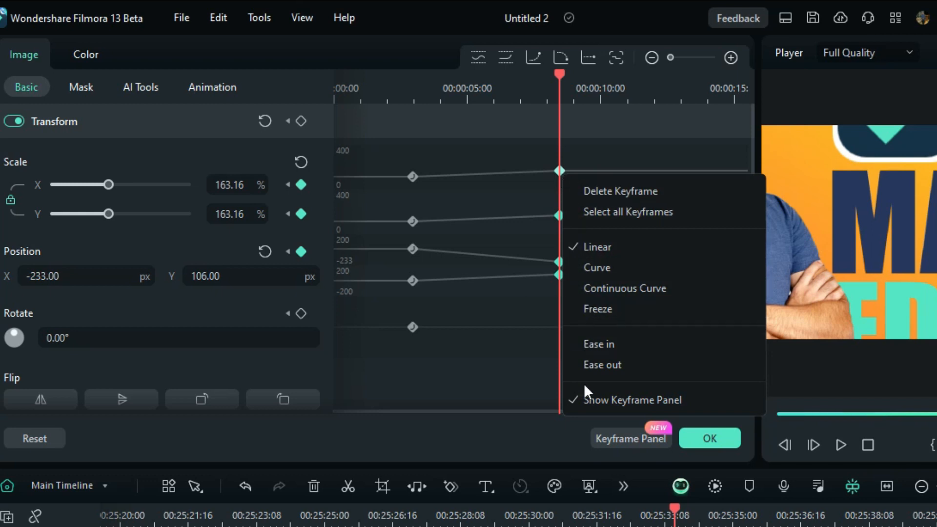
{"action": "left_click", "coordinate": [604, 291]}
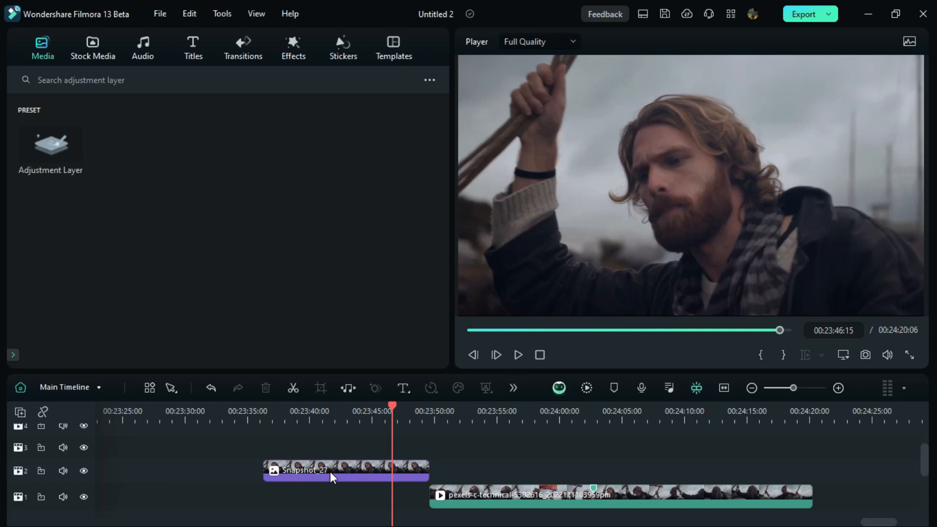
Step: Open the mask settings of the Snapshot_27 clip and choose AI Mask
{"action": "double_click", "coordinate": [330, 471]}
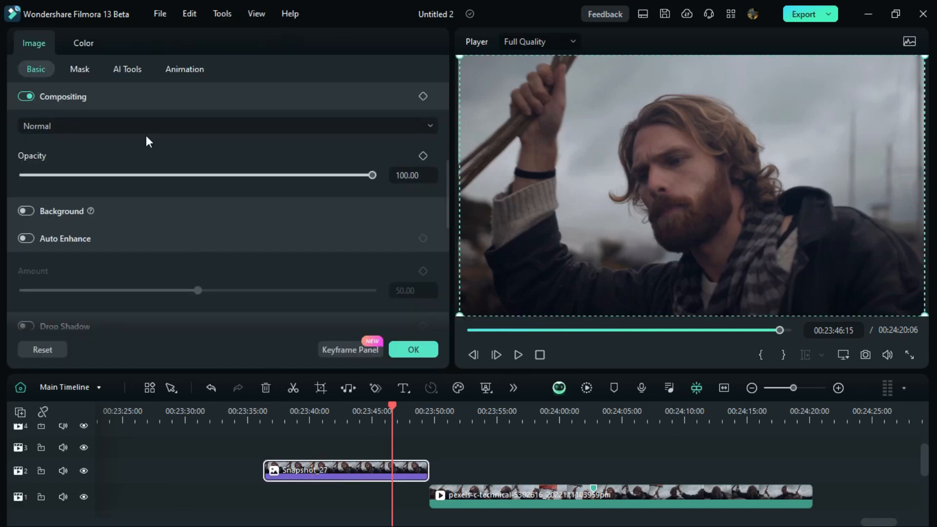
{"action": "left_click", "coordinate": [81, 72]}
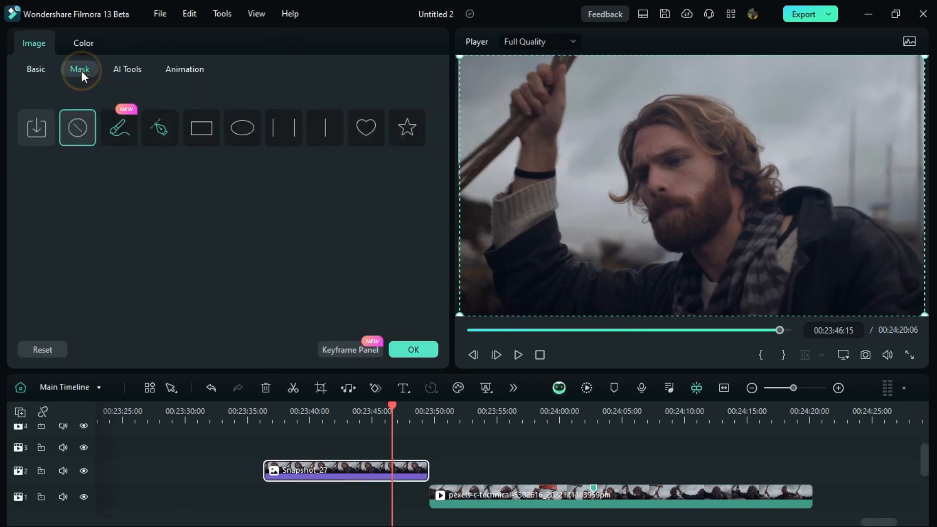
{"action": "left_click", "coordinate": [117, 127]}
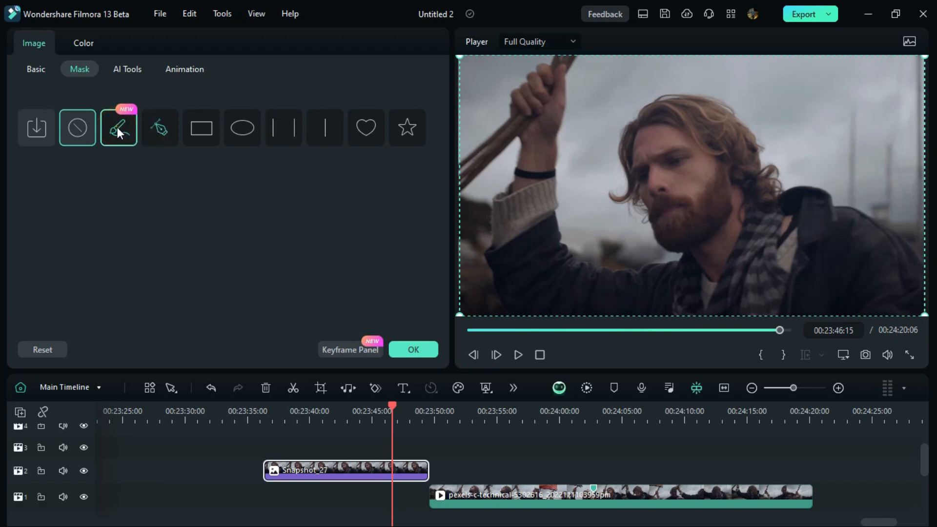
Step: Generate an AI mask of the bearded man in Snapshot_27 with Select Character
{"action": "left_click", "coordinate": [109, 213]}
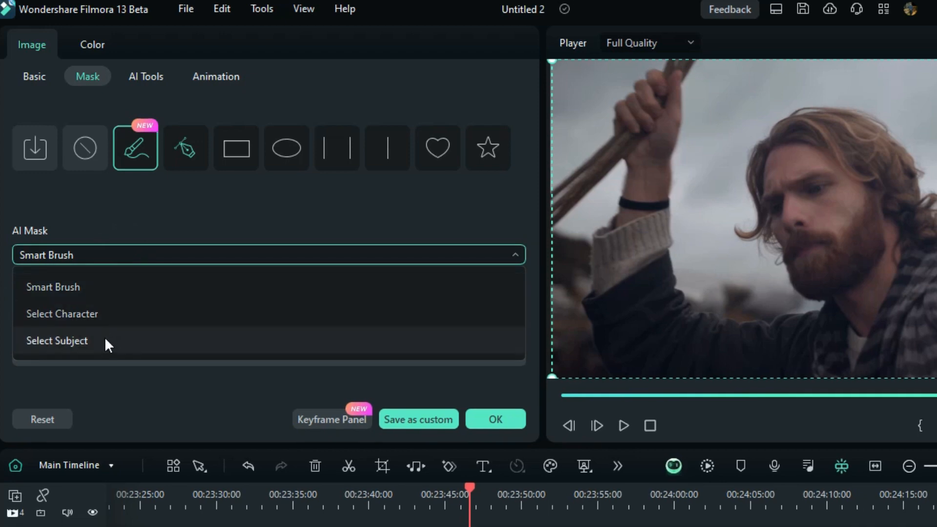
{"action": "left_click", "coordinate": [99, 320]}
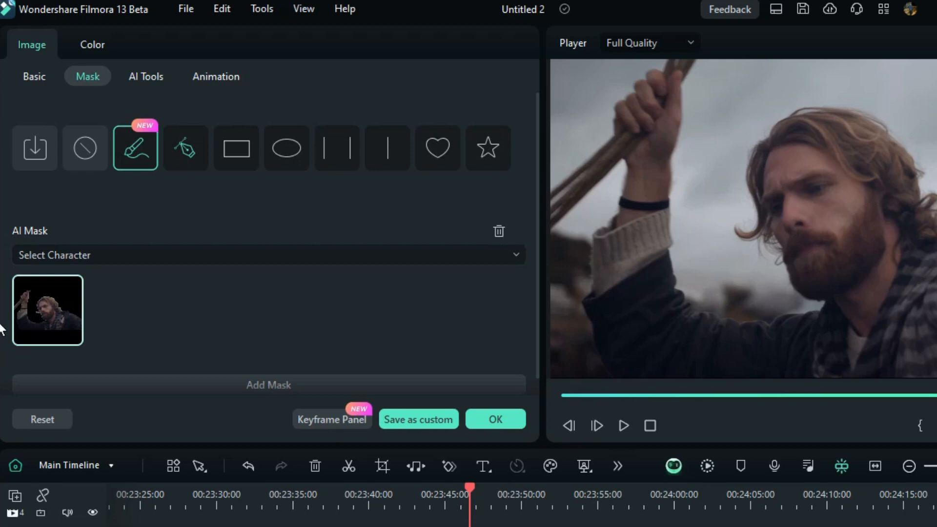
{"action": "left_click", "coordinate": [43, 290]}
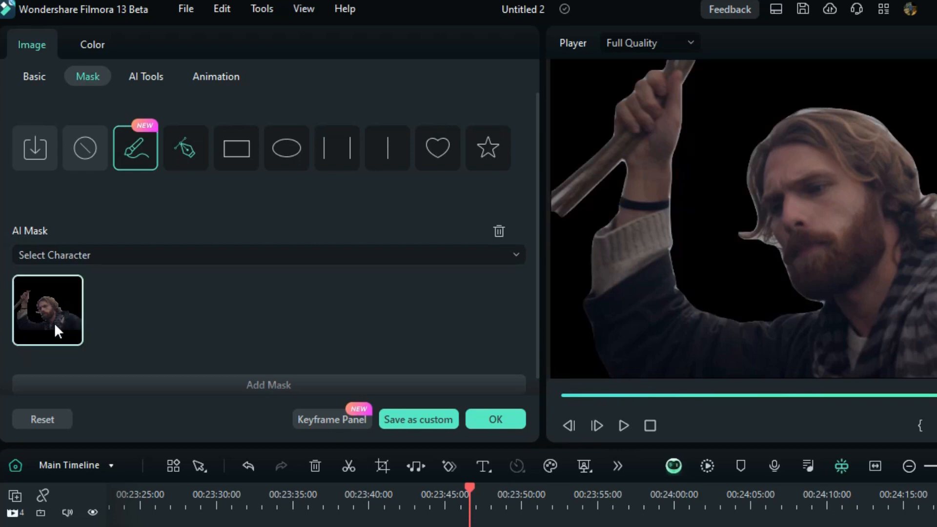
{"action": "left_click", "coordinate": [46, 312]}
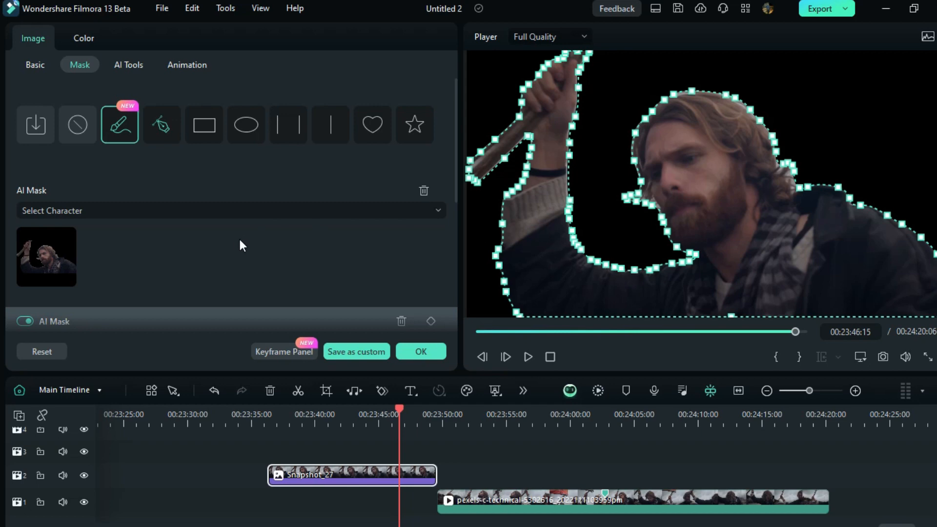
Step: Check the AI mask types and mask parameters, and delete the character mask from Snapshot_27
{"action": "left_click", "coordinate": [177, 208]}
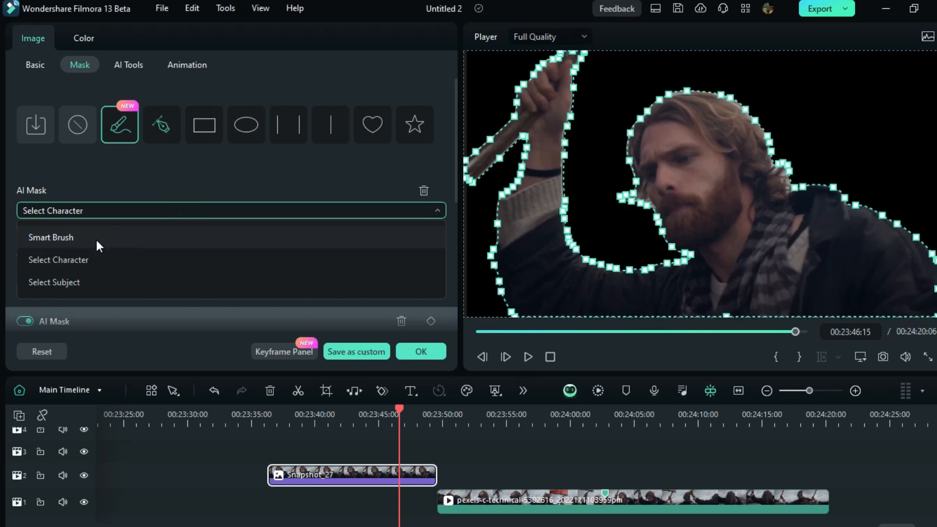
{"action": "left_click", "coordinate": [148, 186]}
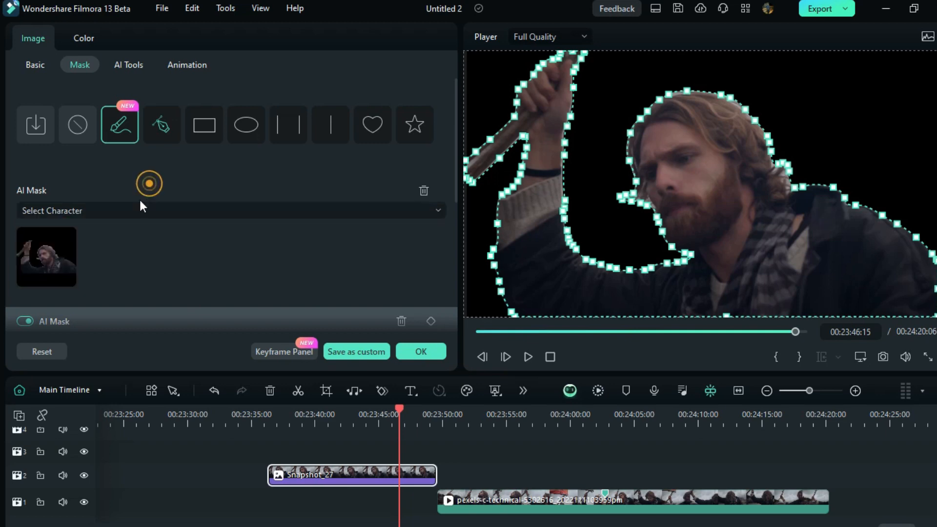
{"action": "left_click", "coordinate": [70, 248]}
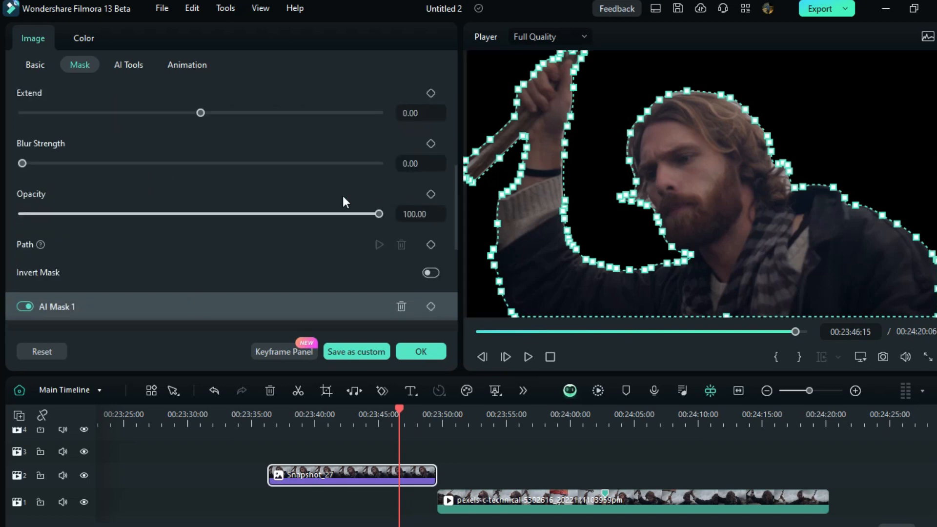
{"action": "scroll", "coordinate": [124, 237], "scroll_direction": "up", "scroll_amount": 3}
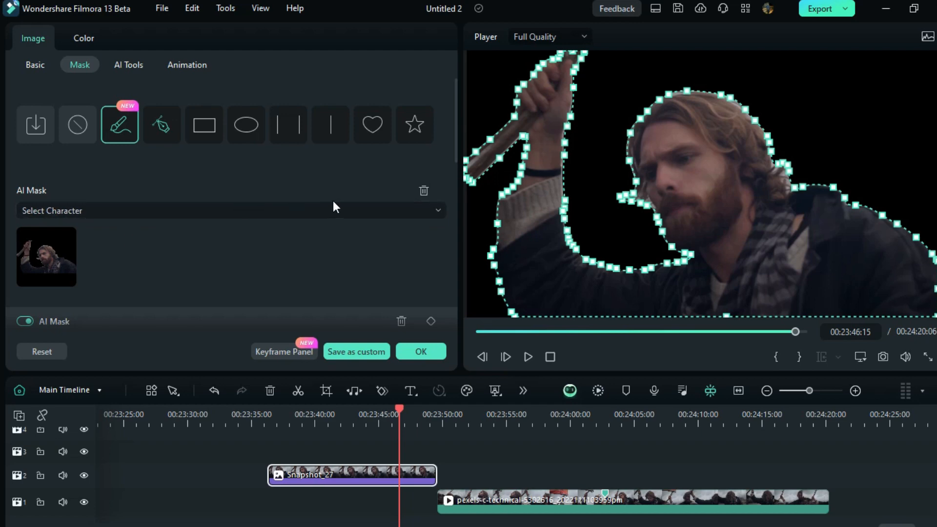
{"action": "left_click", "coordinate": [422, 192]}
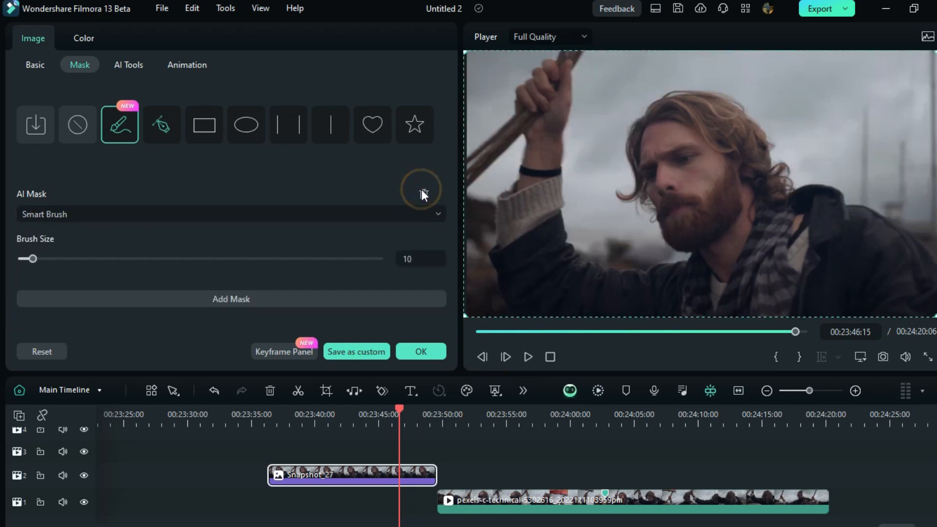
Step: Switch the AI mask type to Smart Brush and set the brush size to 82
{"action": "left_click", "coordinate": [115, 216]}
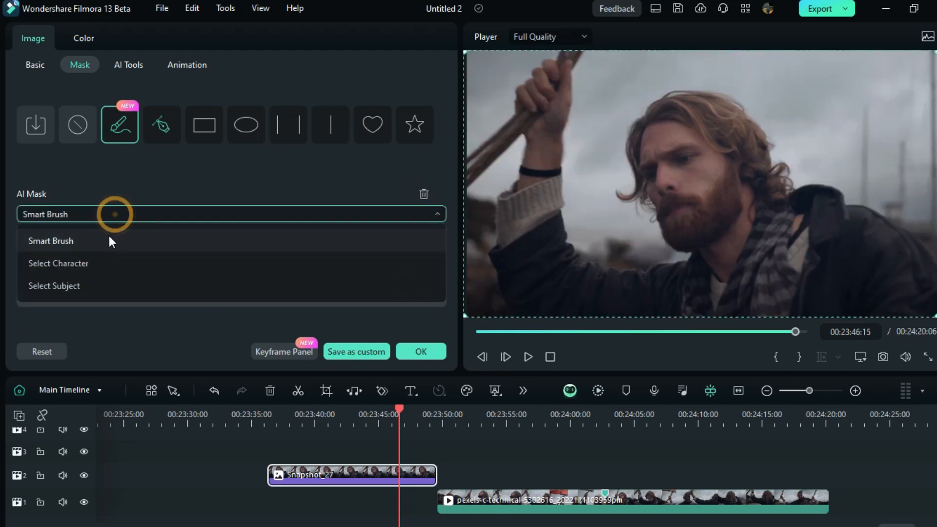
{"action": "left_click", "coordinate": [107, 241]}
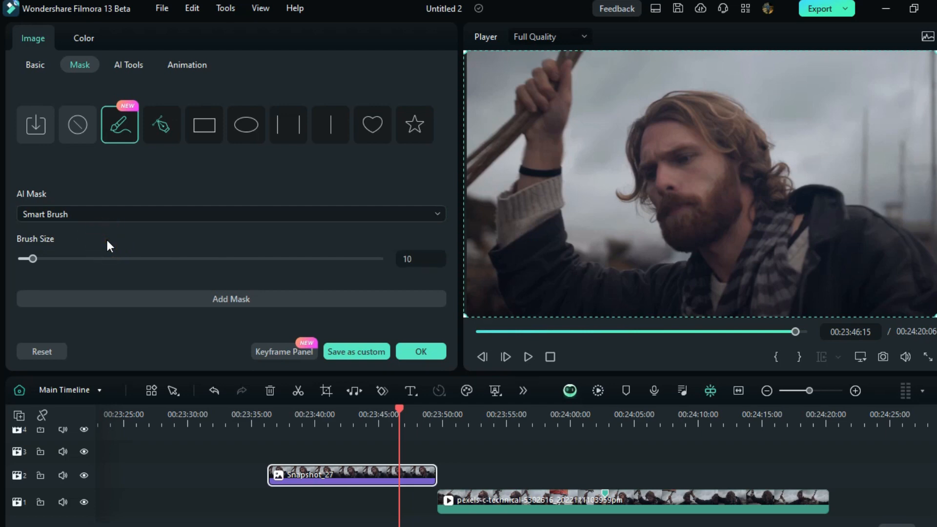
{"action": "mouse_move", "coordinate": [48, 259]}
{"action": "left_mouse_down"}
{"action": "mouse_move", "coordinate": [130, 309]}
{"action": "mouse_move", "coordinate": [119, 305]}
{"action": "left_mouse_up"}
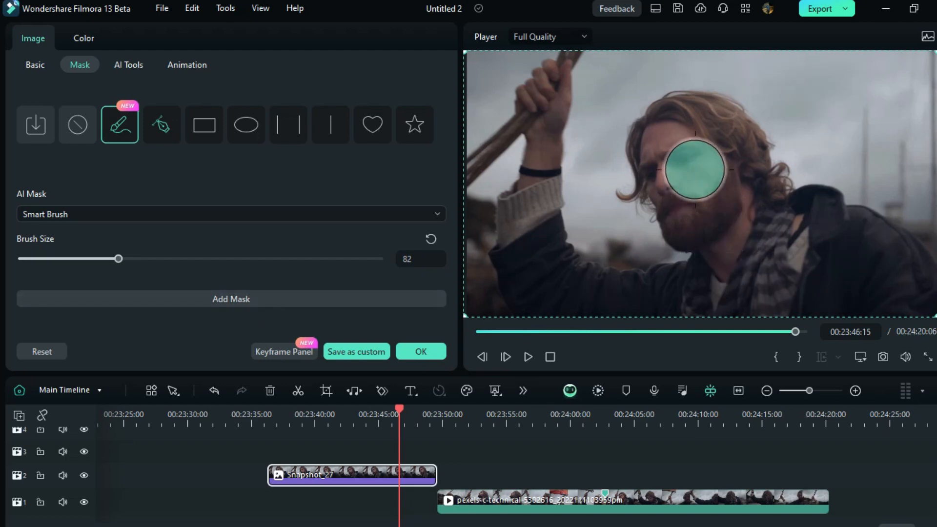
Step: Brush over the man's head and raised arm in Snapshot_27 to mask him with Smart Brush
{"action": "left_click", "coordinate": [673, 137]}
{"action": "mouse_move", "coordinate": [707, 128]}
{"action": "left_mouse_down"}
{"action": "mouse_move", "coordinate": [689, 157]}
{"action": "mouse_move", "coordinate": [702, 208]}
{"action": "mouse_move", "coordinate": [690, 168]}
{"action": "mouse_move", "coordinate": [674, 159]}
{"action": "mouse_move", "coordinate": [680, 136]}
{"action": "mouse_move", "coordinate": [712, 139]}
{"action": "mouse_move", "coordinate": [755, 216]}
{"action": "mouse_move", "coordinate": [873, 244]}
{"action": "mouse_move", "coordinate": [841, 266]}
{"action": "mouse_move", "coordinate": [727, 226]}
{"action": "mouse_move", "coordinate": [684, 294]}
{"action": "mouse_move", "coordinate": [598, 289]}
{"action": "mouse_move", "coordinate": [545, 222]}
{"action": "mouse_move", "coordinate": [558, 113]}
{"action": "mouse_move", "coordinate": [502, 136]}
{"action": "left_mouse_up"}
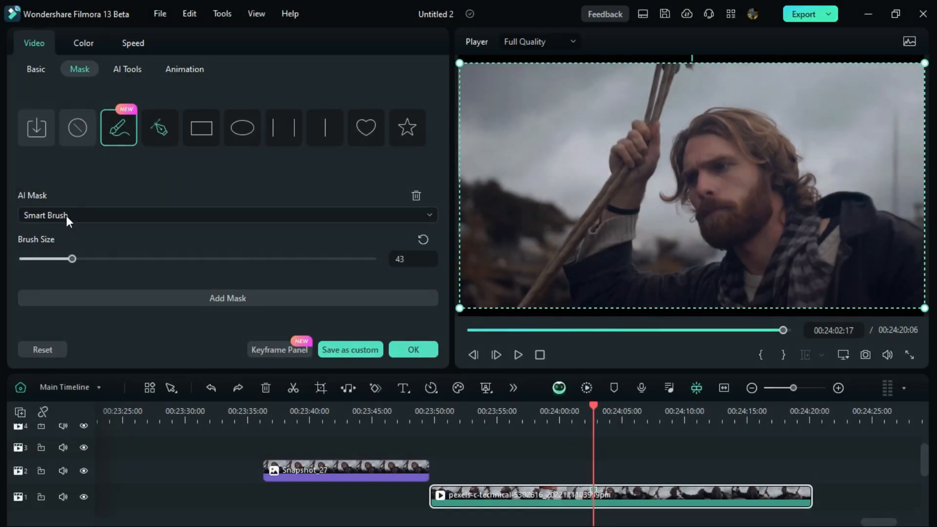
Step: Generate an AI mask of the bearded man in the pexels-c-technical video clip with Select Character
{"action": "left_click", "coordinate": [66, 215]}
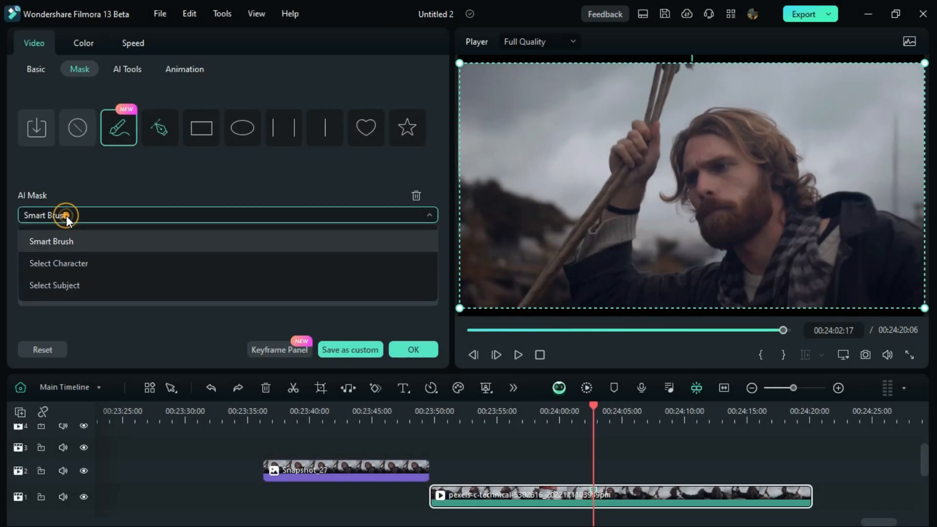
{"action": "left_click", "coordinate": [82, 266]}
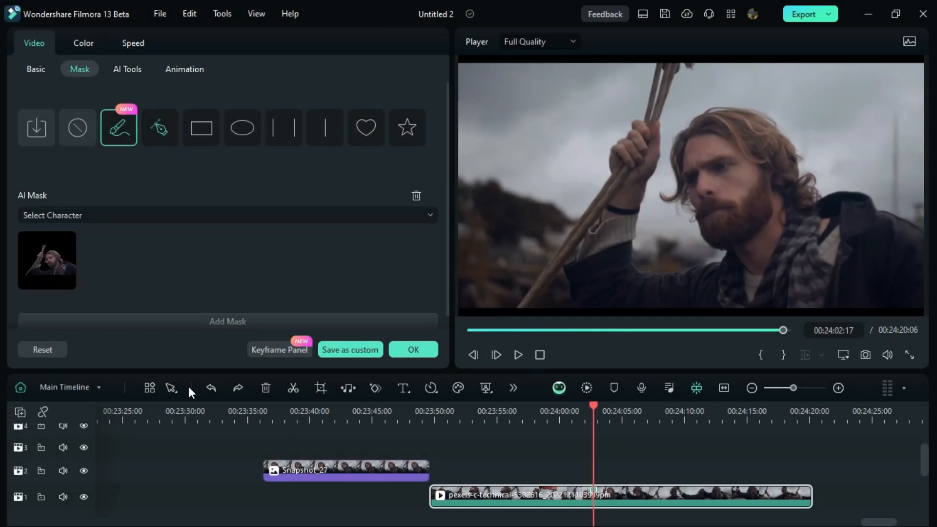
{"action": "left_click", "coordinate": [51, 265]}
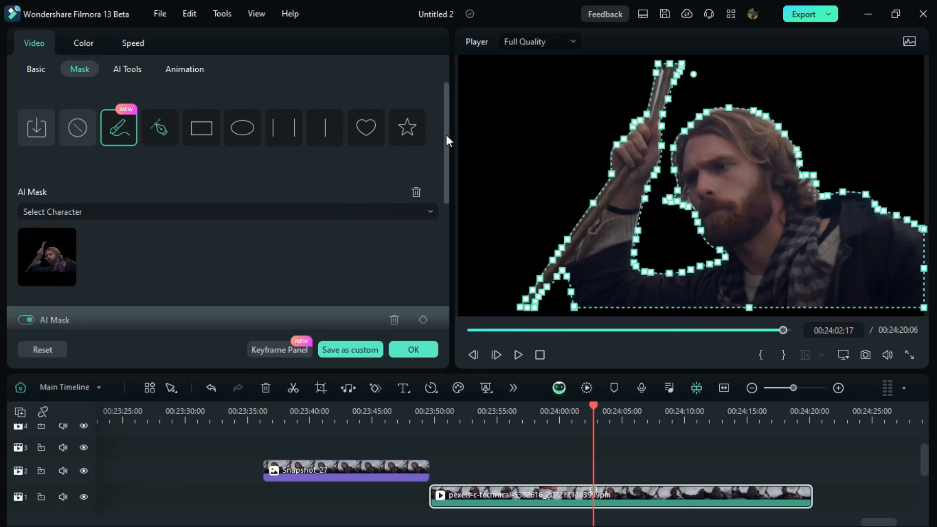
Step: Track the masked man's motion through the video clip with Track Object and play back the masked footage
{"action": "left_click_drag", "start_coordinate": [446, 134], "coordinate": [457, 272]}
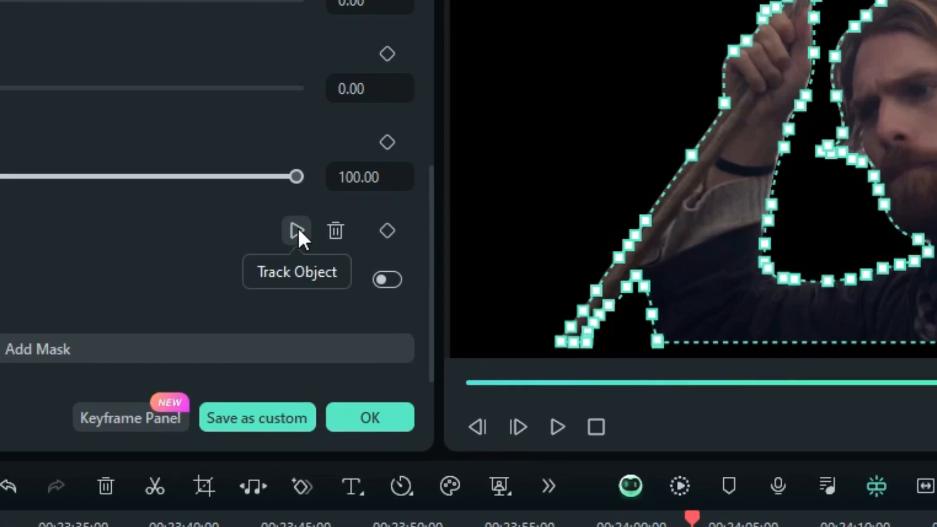
{"action": "left_click", "coordinate": [297, 230]}
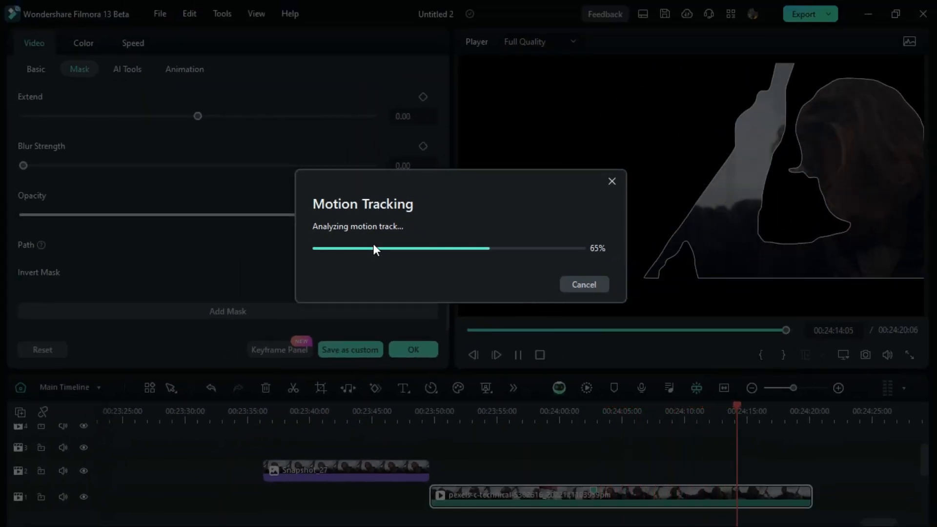
{"action": "key", "text": "space"}
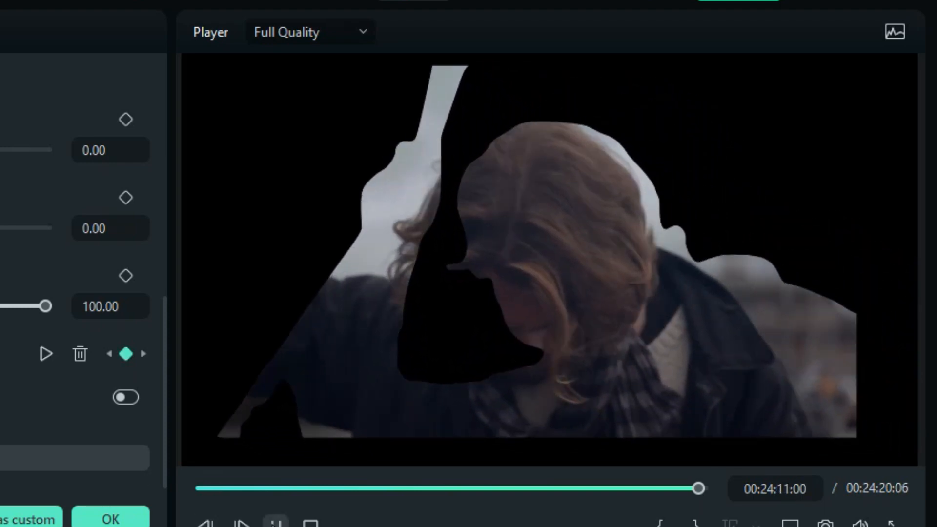
{"action": "left_click", "coordinate": [274, 522]}
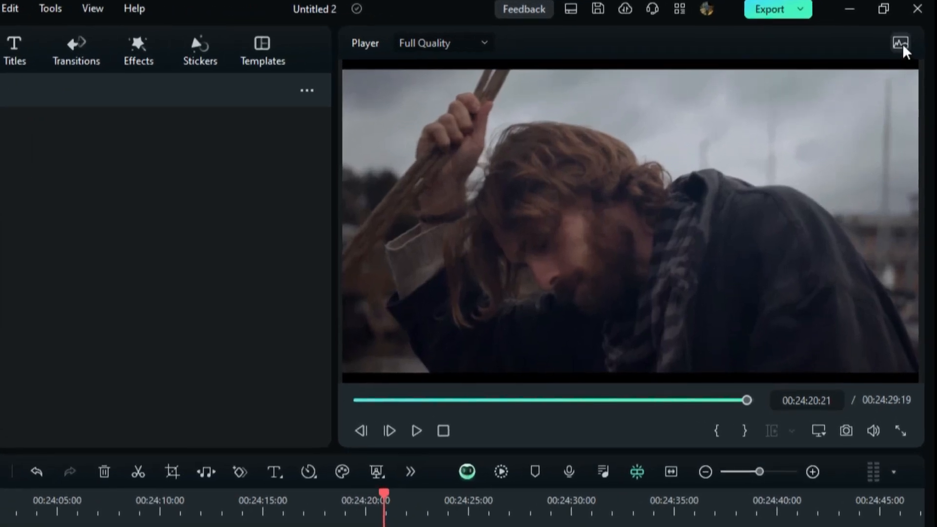
Step: Show the video scopes for the current frame and examine the Parade, Waveform and Vectorscope, plus the available scope types and channels
{"action": "left_click", "coordinate": [901, 44]}
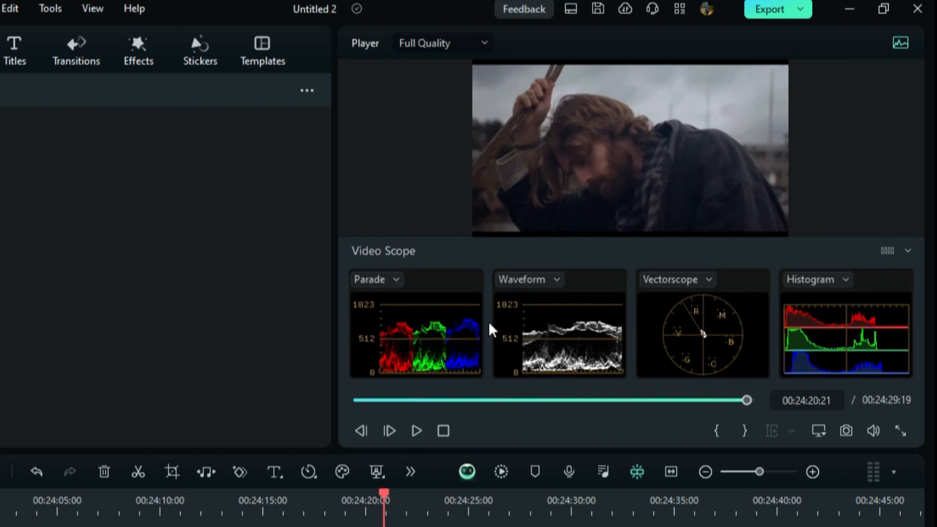
{"action": "left_click", "coordinate": [425, 338]}
{"action": "left_click", "coordinate": [529, 324]}
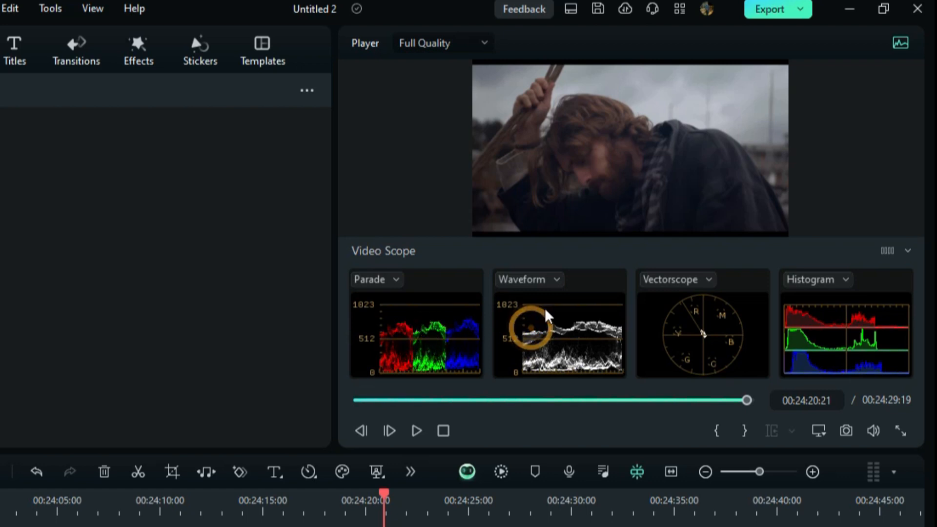
{"action": "left_click", "coordinate": [718, 321]}
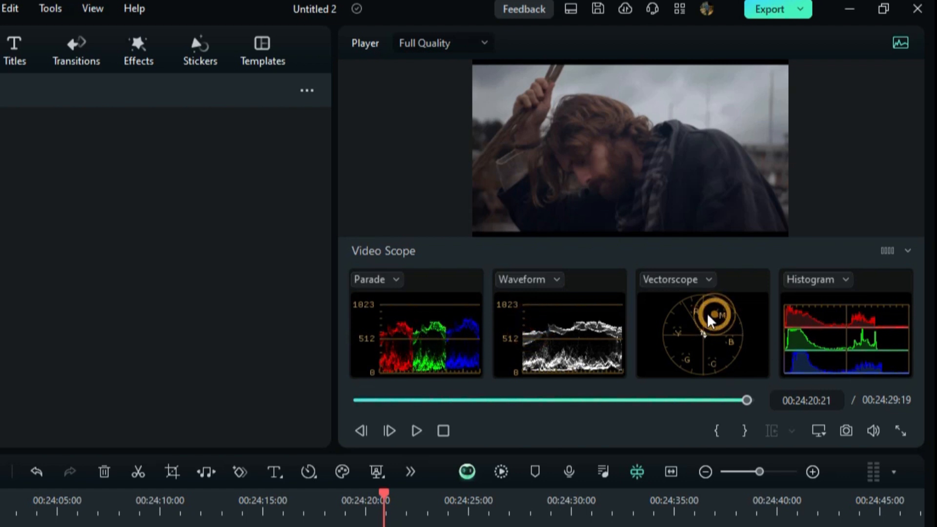
{"action": "left_click", "coordinate": [377, 284]}
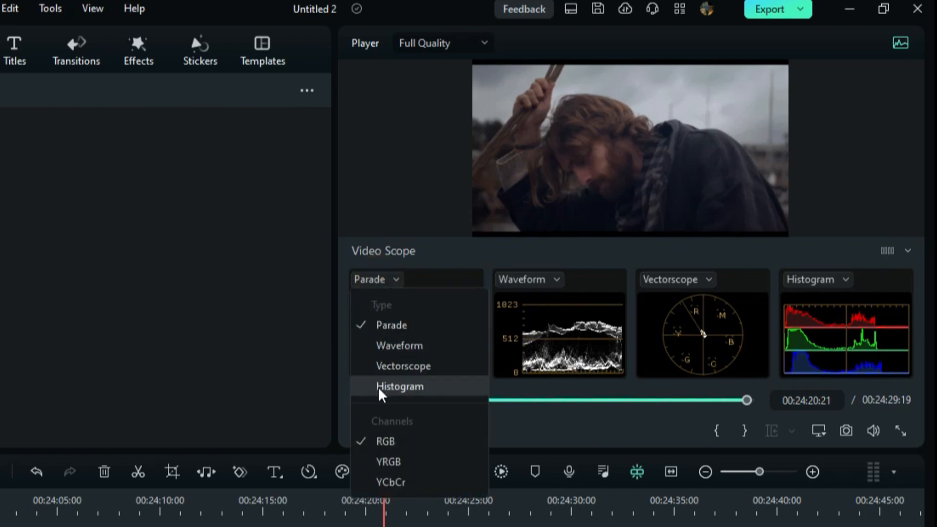
Step: Try the one-scope and three-scope layouts, and set the Video Scope to the two-scope layout
{"action": "left_click", "coordinate": [892, 251]}
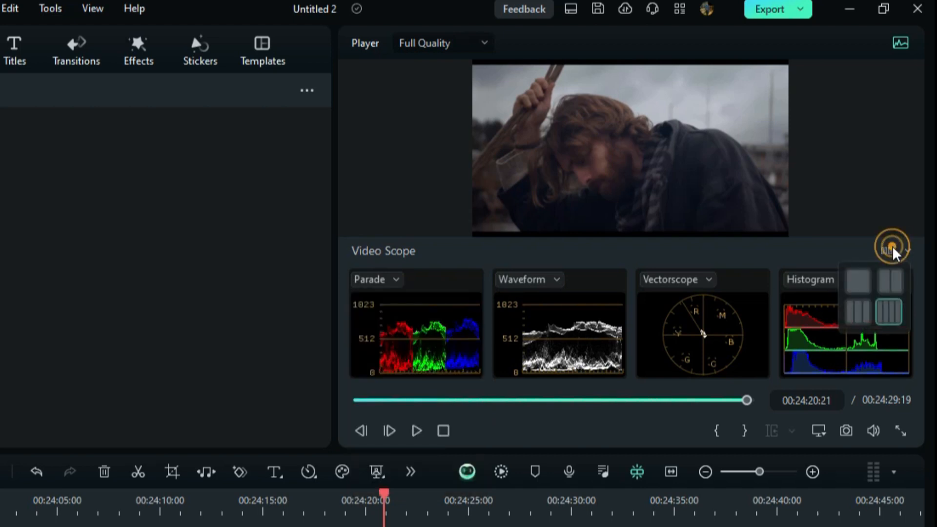
{"action": "left_click", "coordinate": [856, 280]}
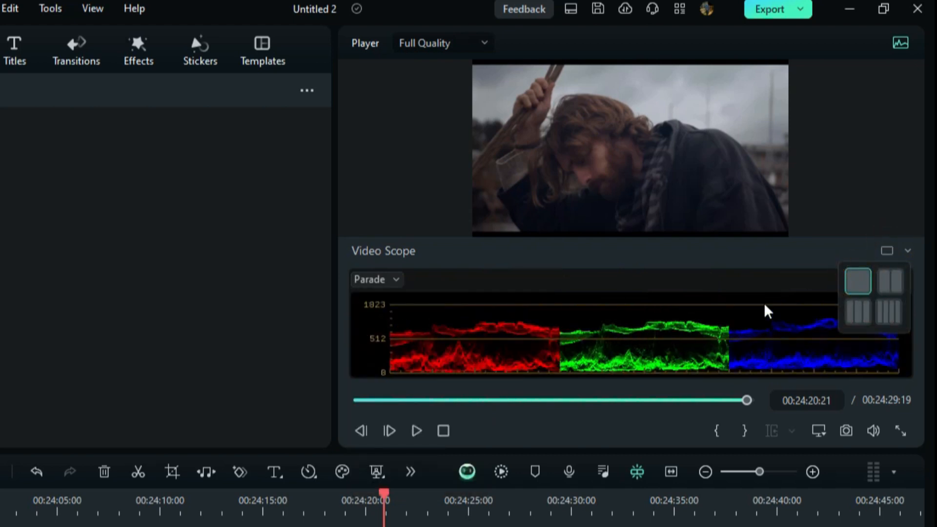
{"action": "left_click", "coordinate": [858, 310]}
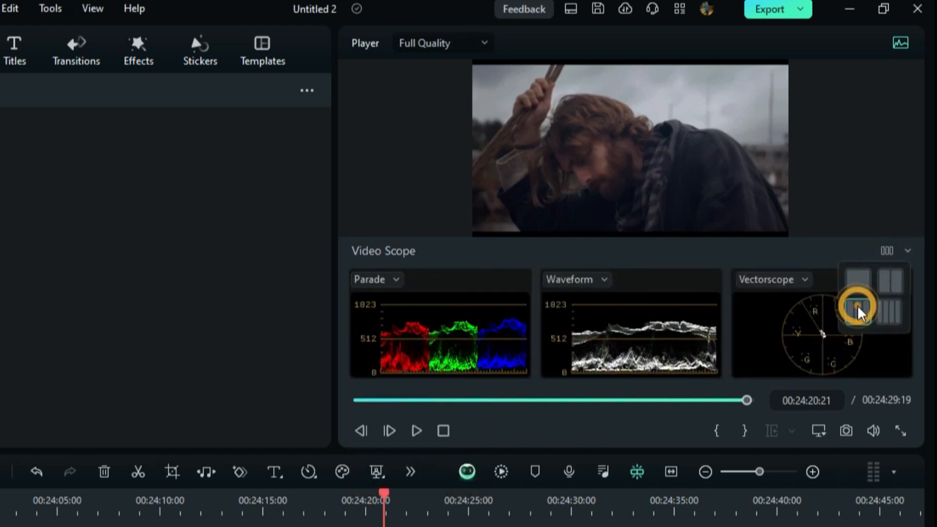
{"action": "left_click", "coordinate": [890, 282]}
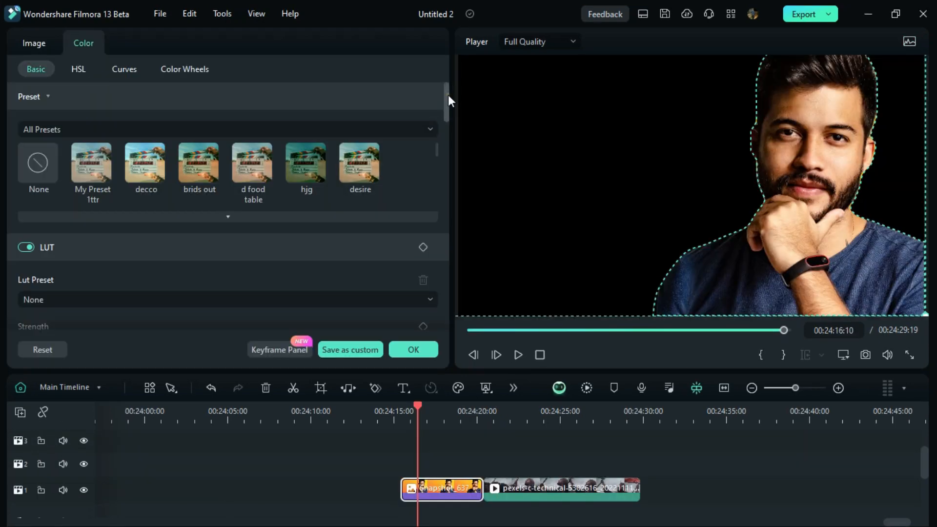
Step: Find the LUT's Protect Skin Tones setting for the Snapshot_637 clip and try to raise it
{"action": "left_click_drag", "start_coordinate": [448, 94], "coordinate": [447, 131]}
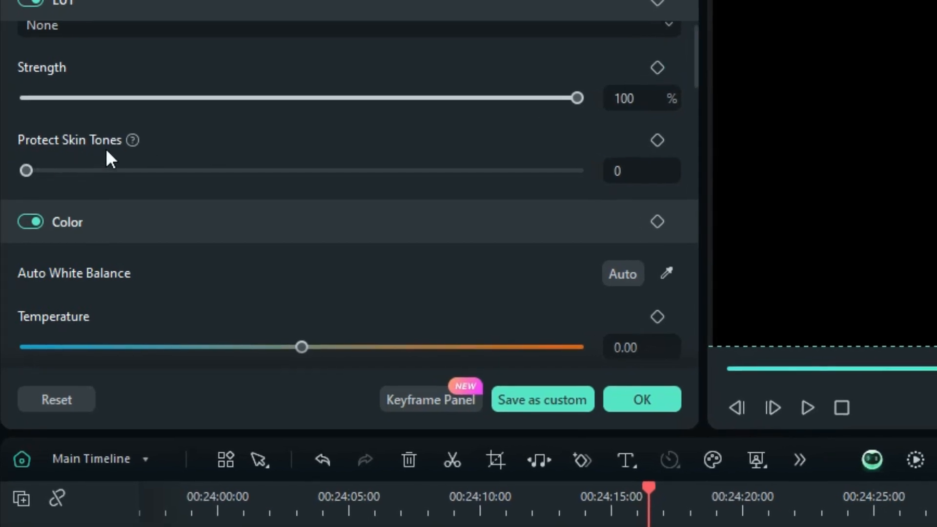
{"action": "left_click_drag", "start_coordinate": [26, 171], "coordinate": [222, 165]}
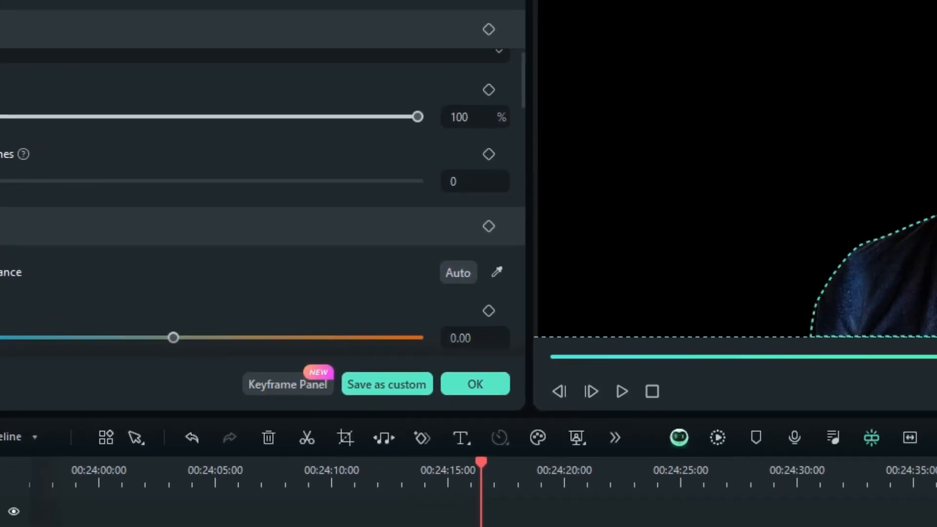
{"action": "left_click_drag", "start_coordinate": [38, 195], "coordinate": [155, 203]}
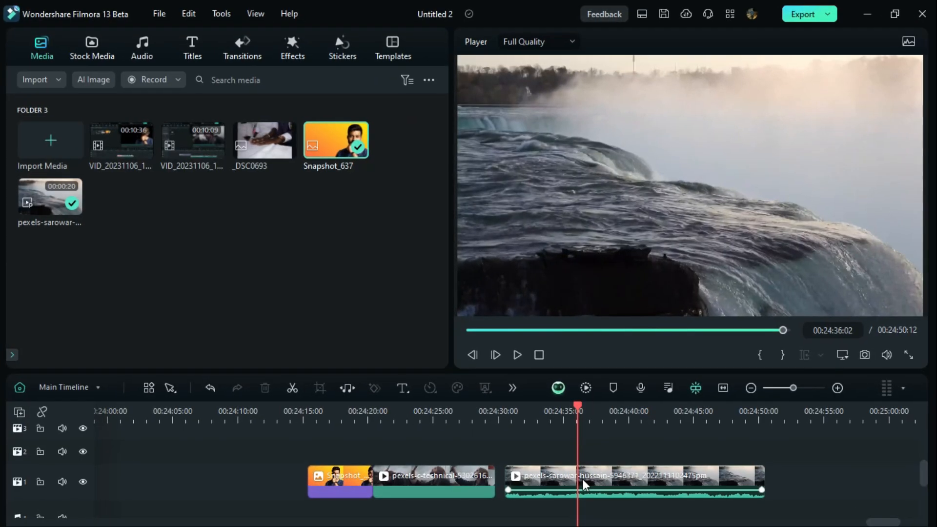
Step: Open the uniform speed settings of the waterfall clip and show its AI Frame Interpolation choices
{"action": "left_click", "coordinate": [583, 479]}
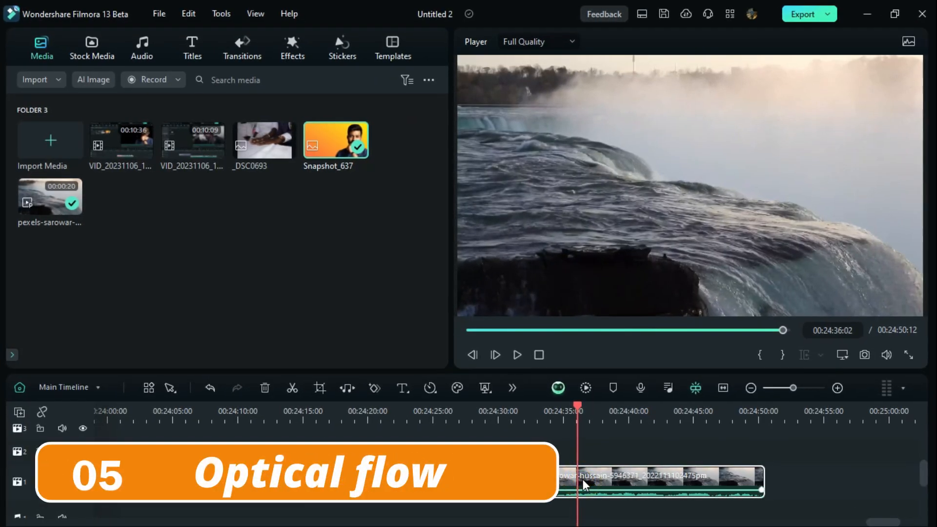
{"action": "double_click", "coordinate": [583, 479]}
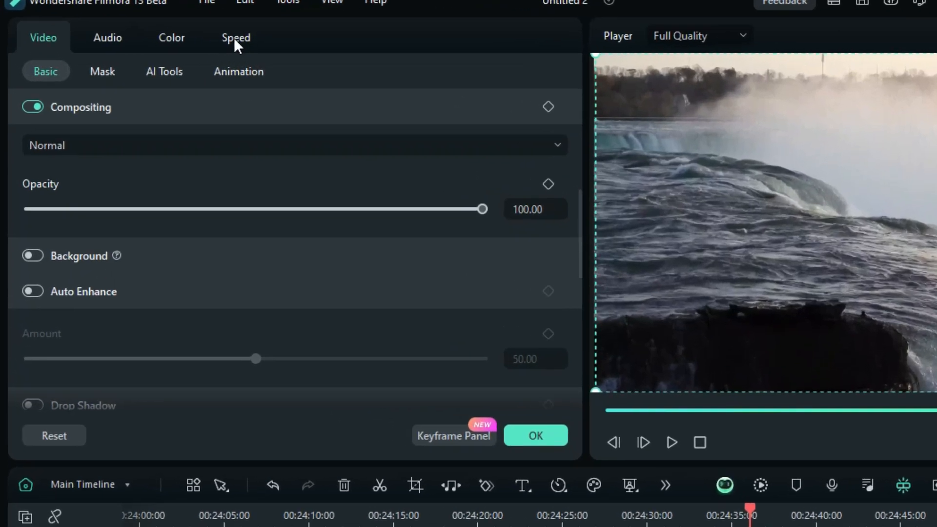
{"action": "left_click", "coordinate": [198, 45]}
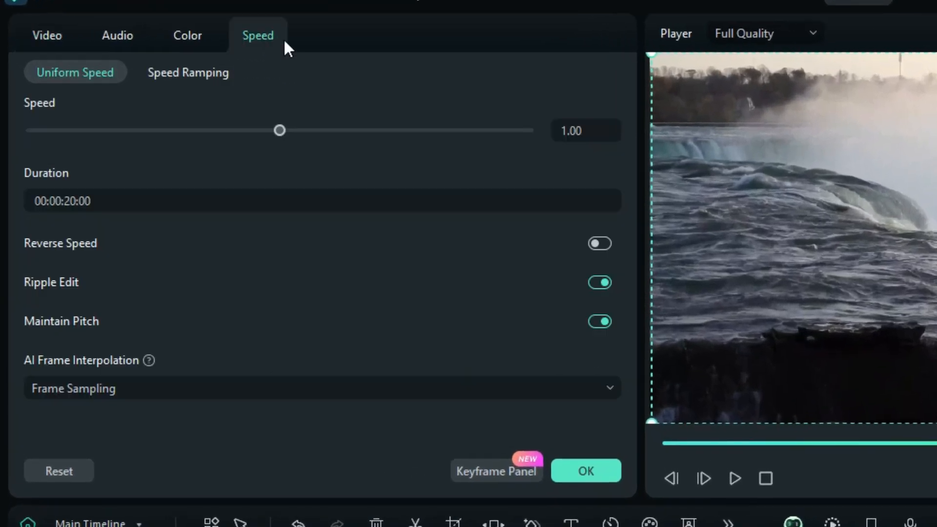
{"action": "left_click", "coordinate": [101, 388]}
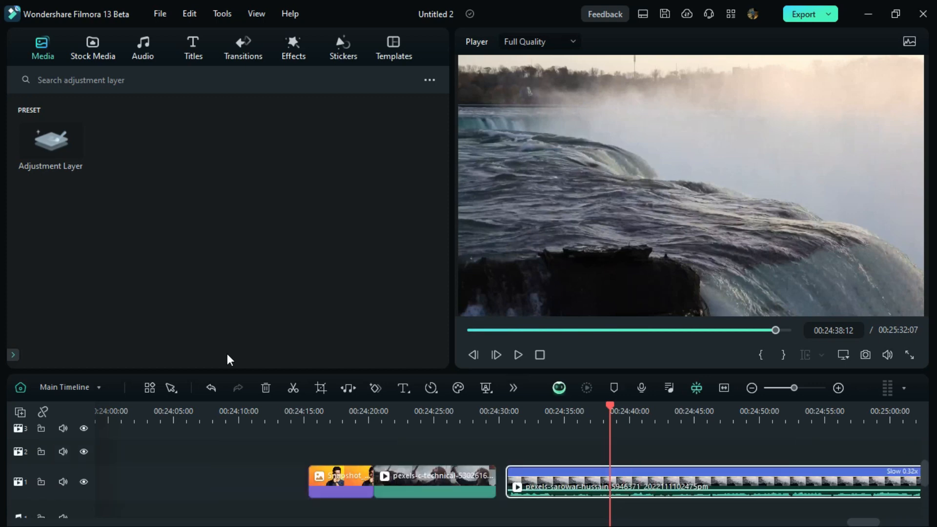
Step: Play the slowed waterfall clip backward and forward at changing speeds, up to 6x forward and 2x in reverse
{"action": "key", "text": "j"}
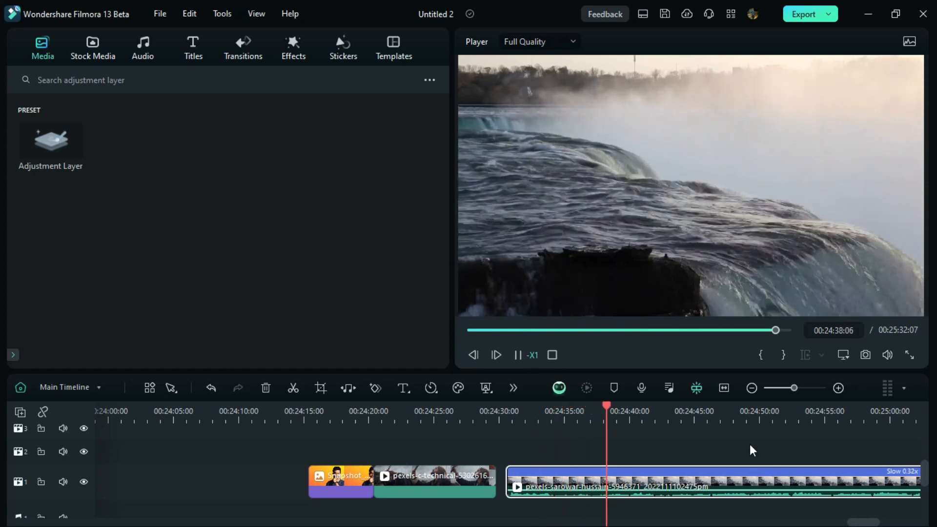
{"action": "key", "text": "space"}
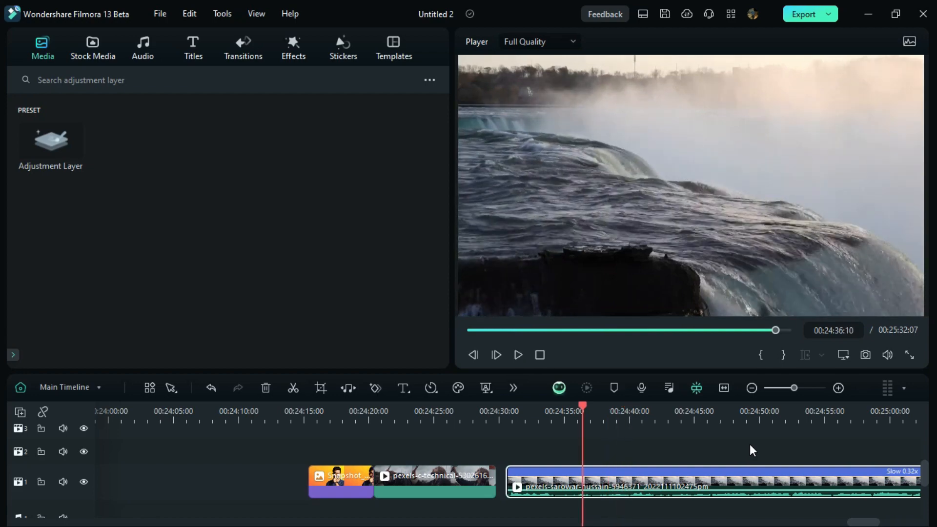
{"action": "key", "text": "l"}
{"action": "key", "text": "l"}
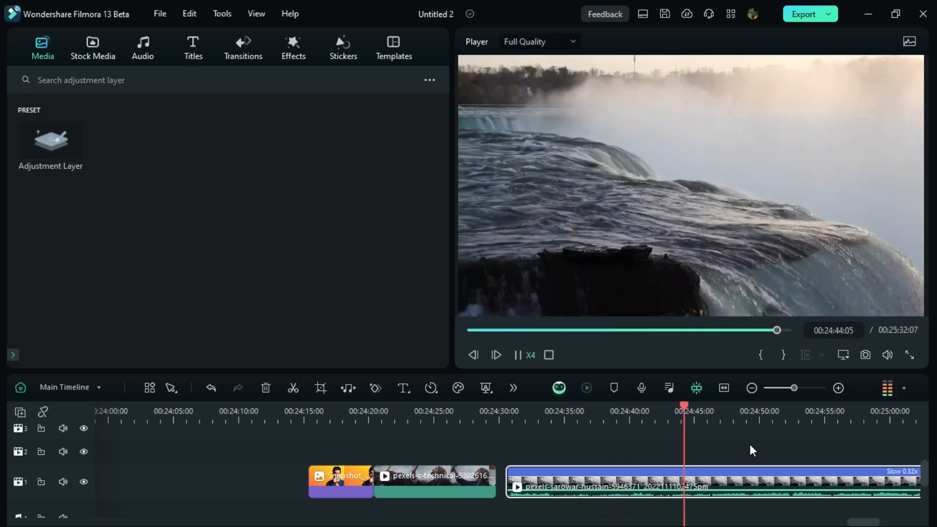
{"action": "key", "text": "l"}
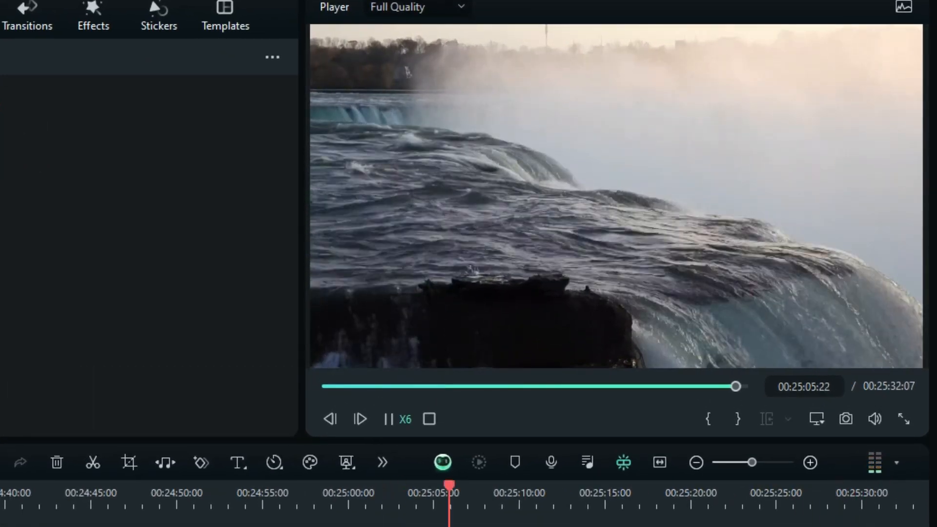
{"action": "key", "text": "j"}
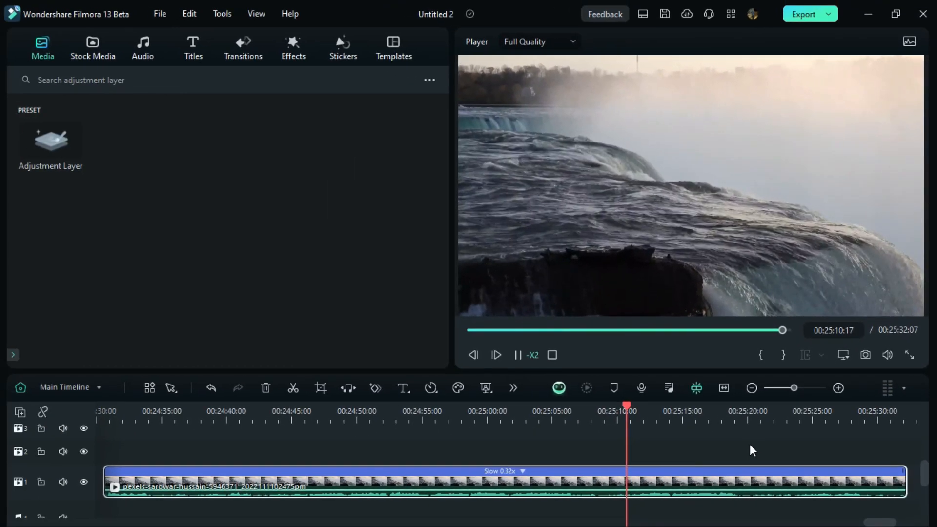
{"action": "key", "text": "j"}
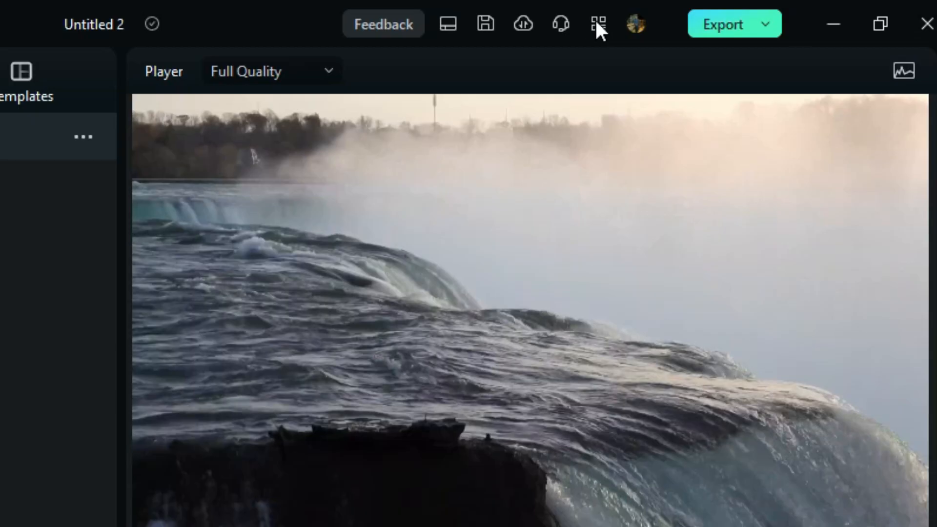
Step: Open the keyboard shortcuts list
{"action": "left_click", "coordinate": [731, 15]}
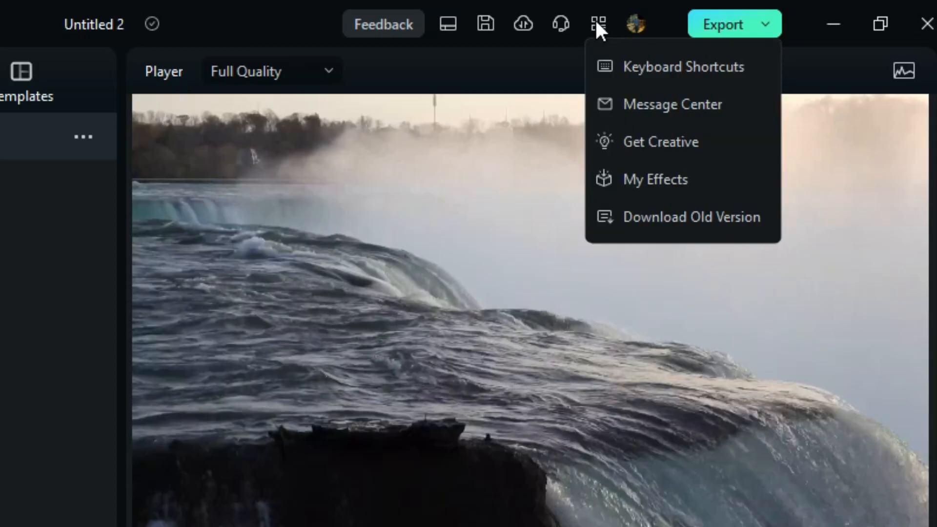
{"action": "left_click", "coordinate": [627, 68]}
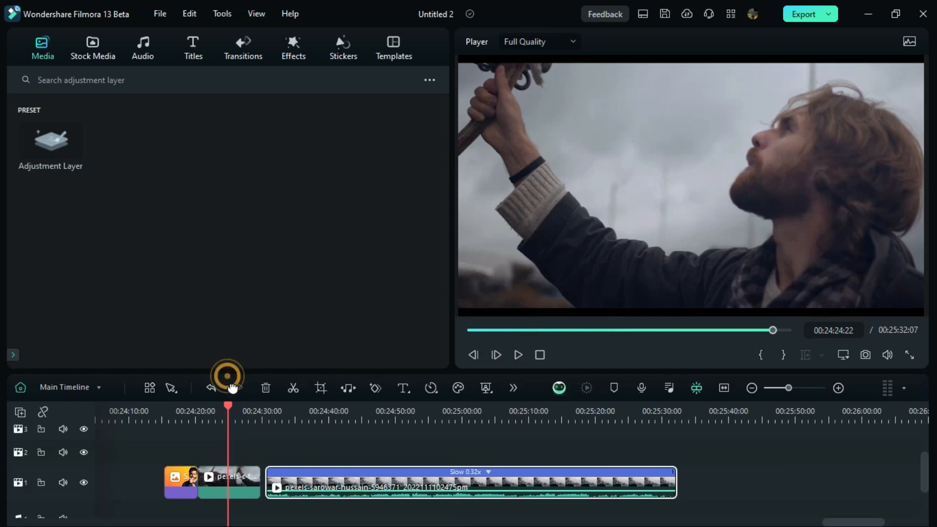
Step: Detach the timeline into its own maximized window and return it to the main layout
{"action": "left_click_drag", "start_coordinate": [233, 388], "coordinate": [75, 342]}
{"action": "left_click", "coordinate": [699, 349]}
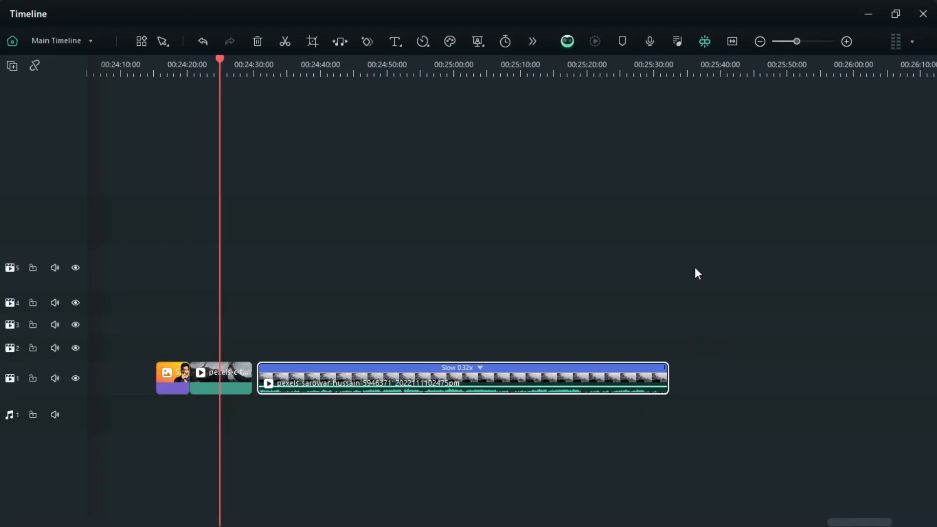
{"action": "left_click", "coordinate": [868, 14]}
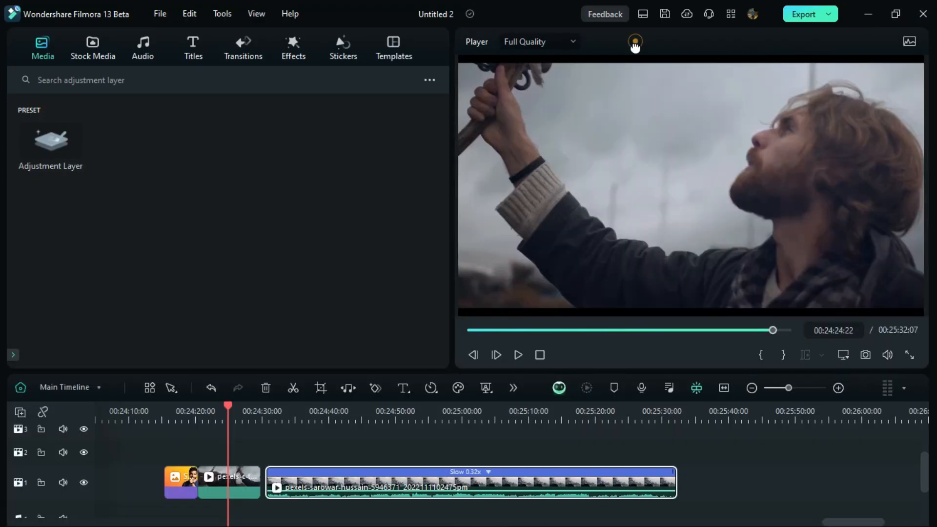
Step: Detach the player into a floating window and dock it back in the main layout
{"action": "left_click_drag", "start_coordinate": [634, 42], "coordinate": [414, 131]}
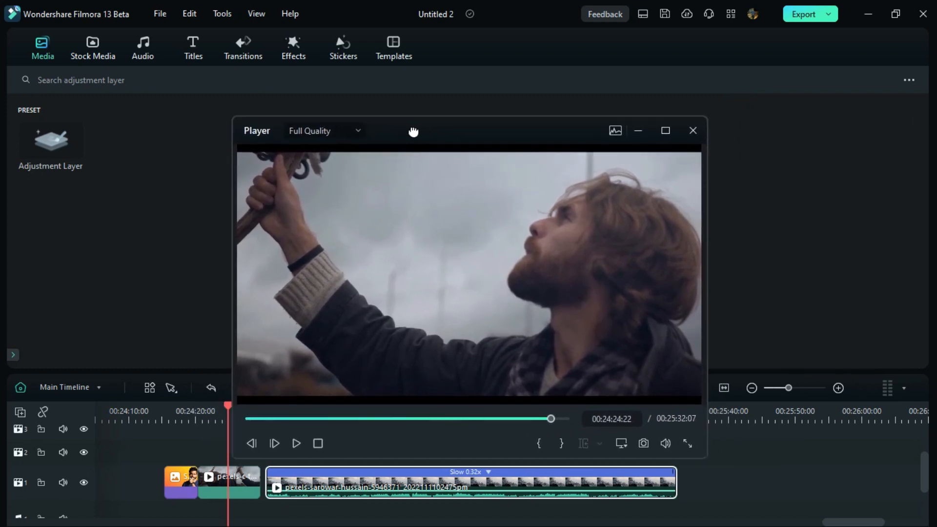
{"action": "double_click", "coordinate": [415, 130]}
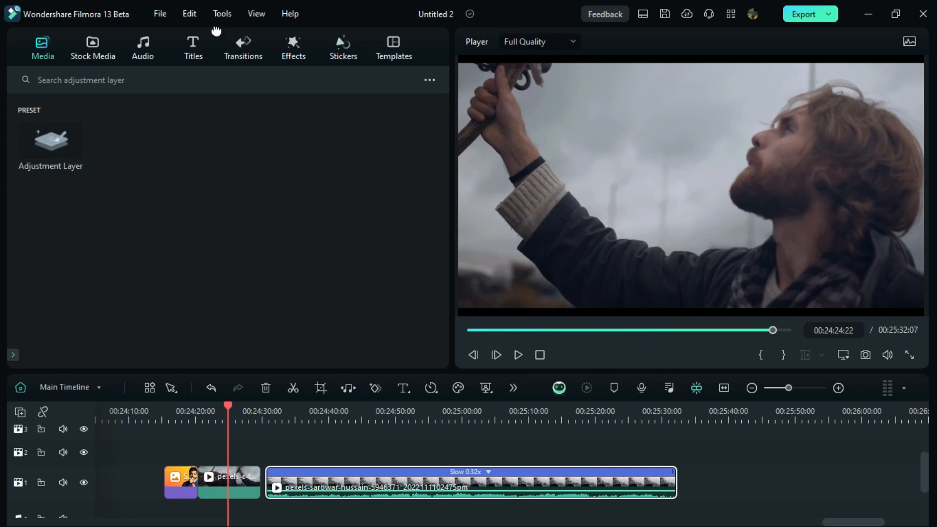
{"action": "left_click_drag", "start_coordinate": [216, 31], "coordinate": [280, 24]}
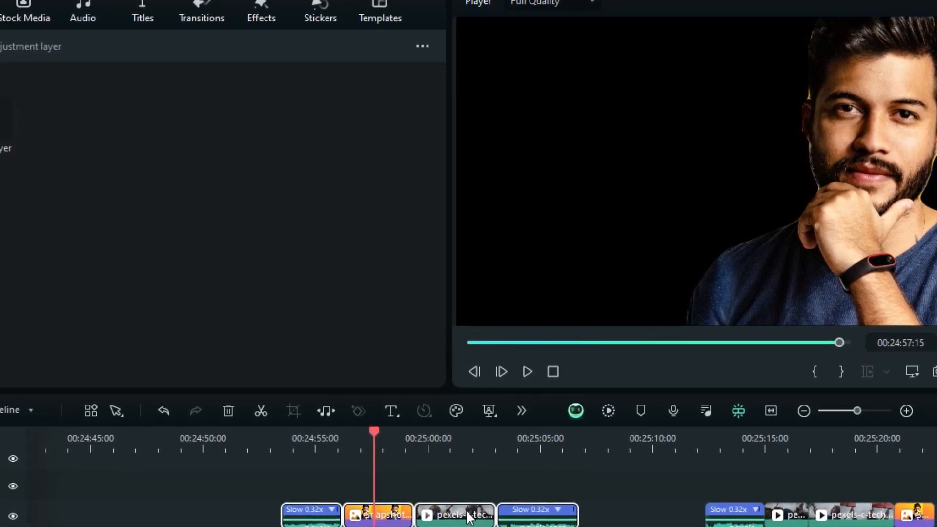
Step: Combine the four selected clips around the playhead into a compound clip named "introduction"
{"action": "right_click", "coordinate": [469, 517]}
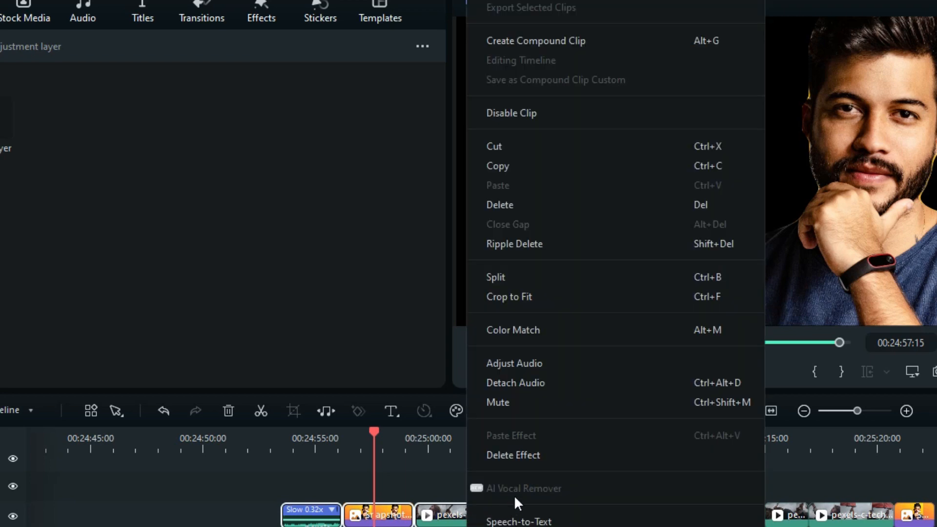
{"action": "left_click", "coordinate": [513, 41]}
{"action": "type", "text": "intro"}
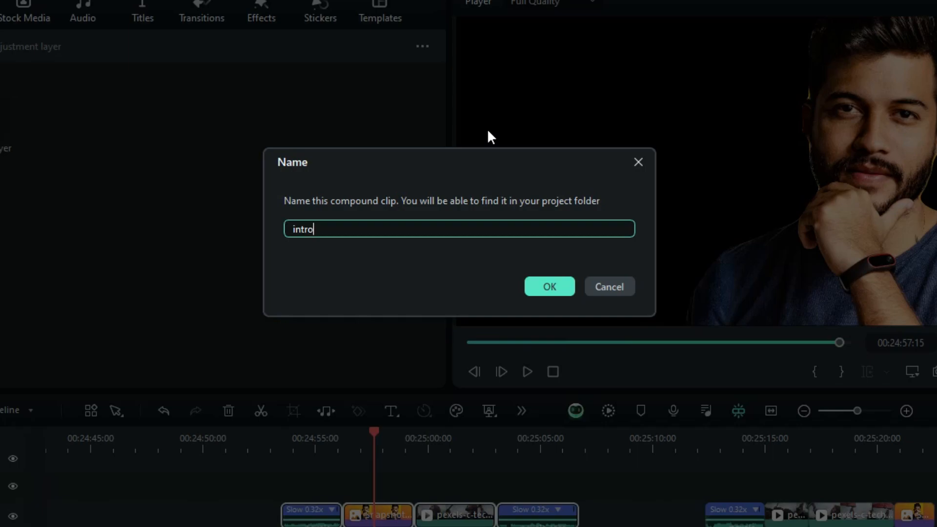
{"action": "type", "text": "duction"}
{"action": "key", "text": "Return"}
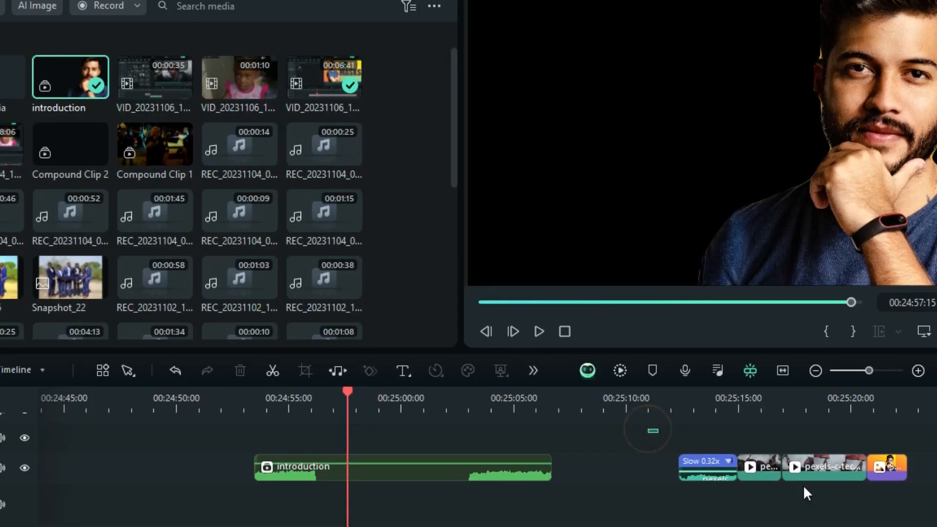
Step: Combine the four remaining clips at the end of the timeline into a compound clip named "conclusion"
{"action": "left_click_drag", "start_coordinate": [649, 429], "coordinate": [897, 499]}
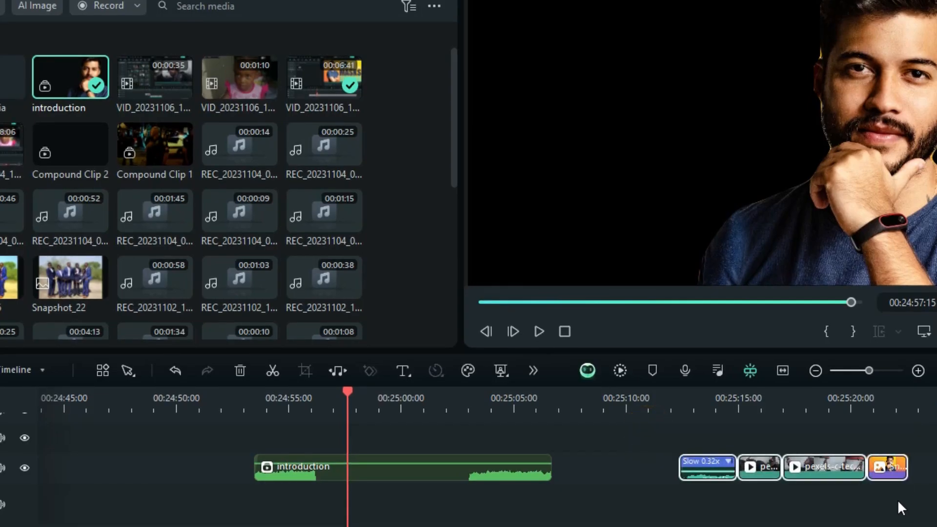
{"action": "right_click", "coordinate": [815, 463]}
{"action": "left_click", "coordinate": [825, 3]}
{"action": "type", "text": "conclusio"}
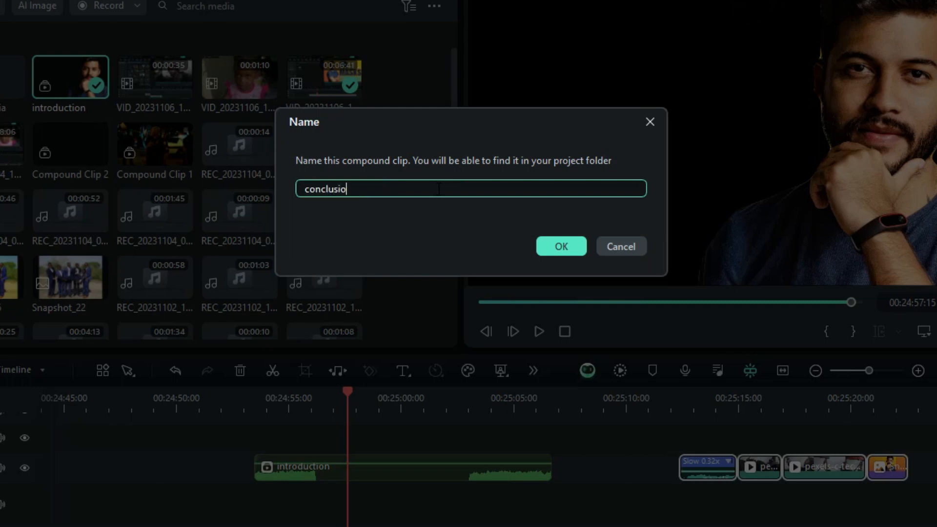
{"action": "type", "text": "n"}
{"action": "left_click", "coordinate": [549, 247]}
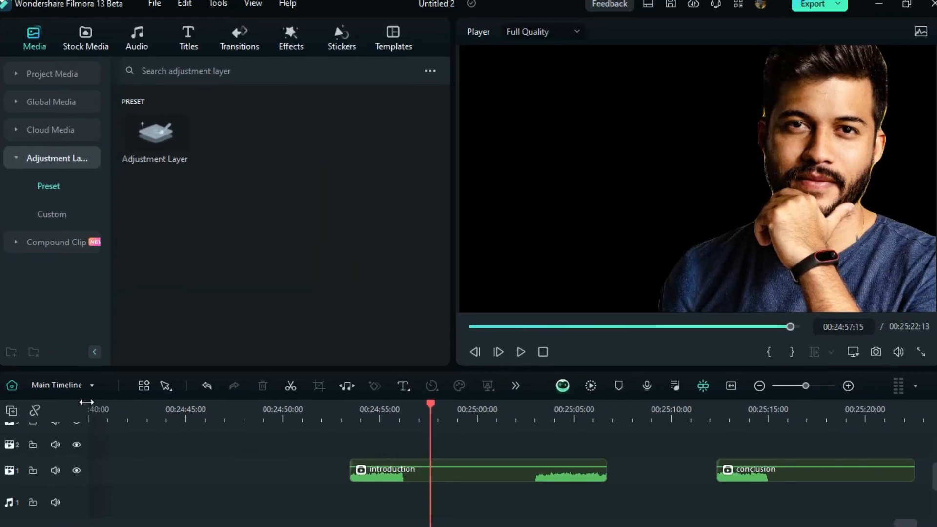
Step: Open the conclusion compound clip's own timeline and return to the main timeline
{"action": "left_click", "coordinate": [63, 386]}
{"action": "left_click", "coordinate": [67, 467]}
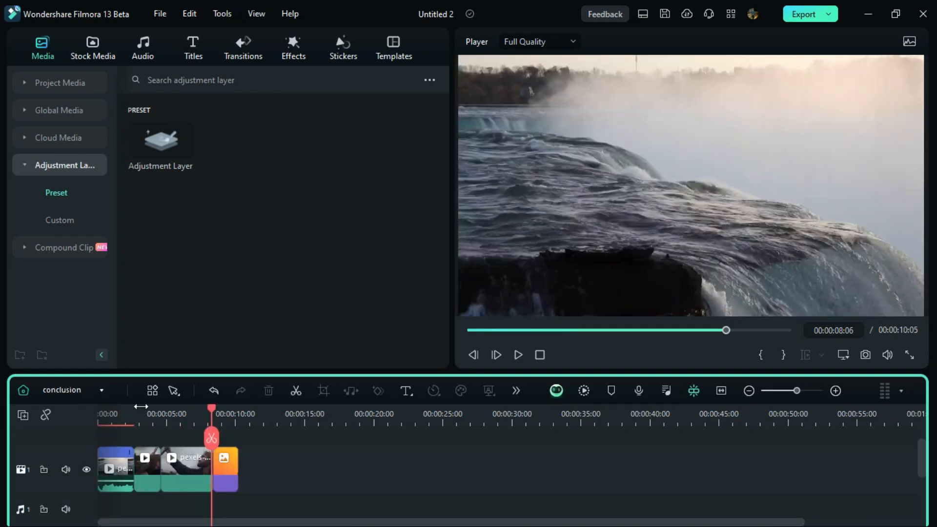
{"action": "left_click", "coordinate": [84, 389]}
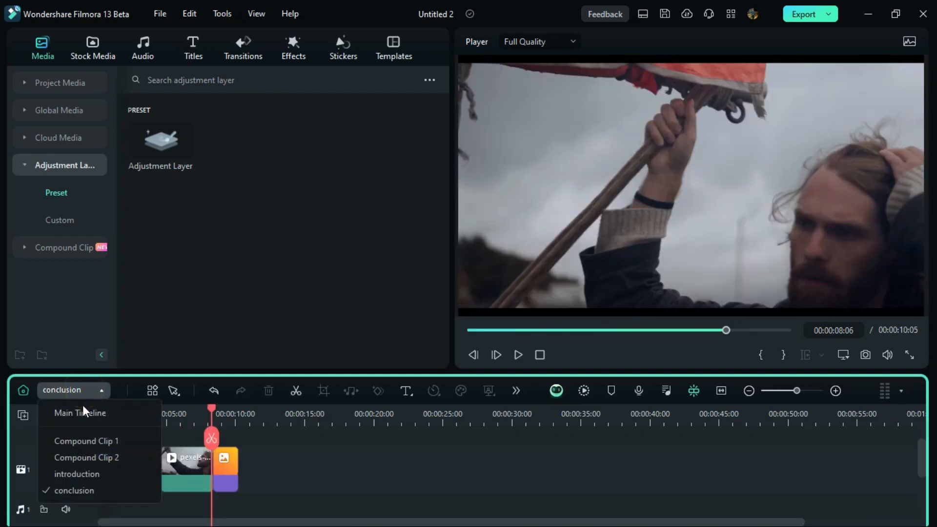
{"action": "left_click", "coordinate": [80, 413]}
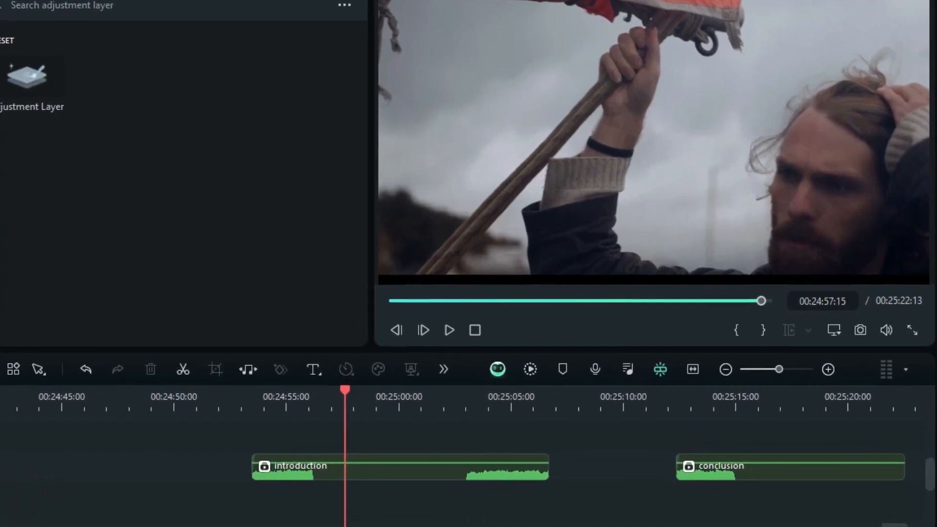